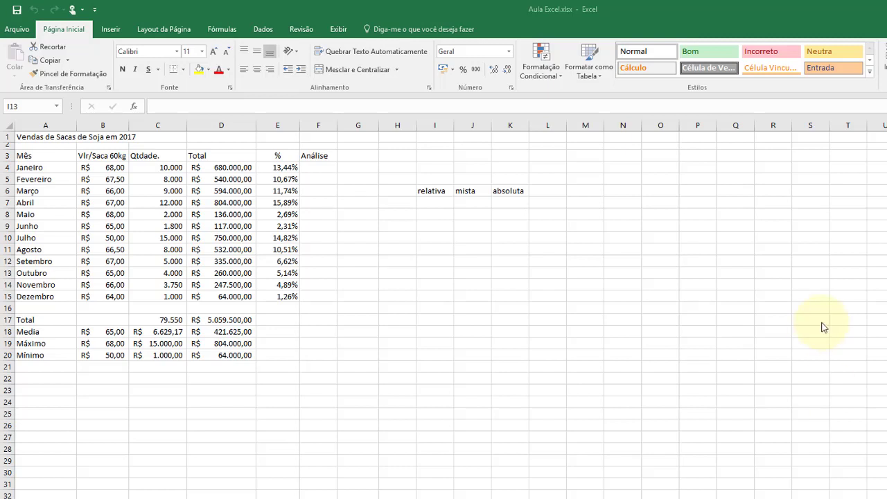
Step: Look over the Análise column cells, then switch to the Geography averages sheet
left_click(315, 168)
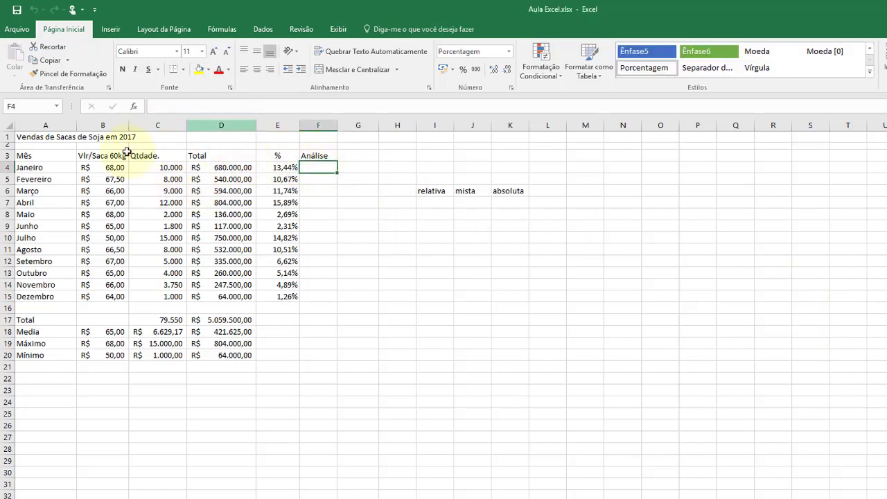
left_click(321, 178)
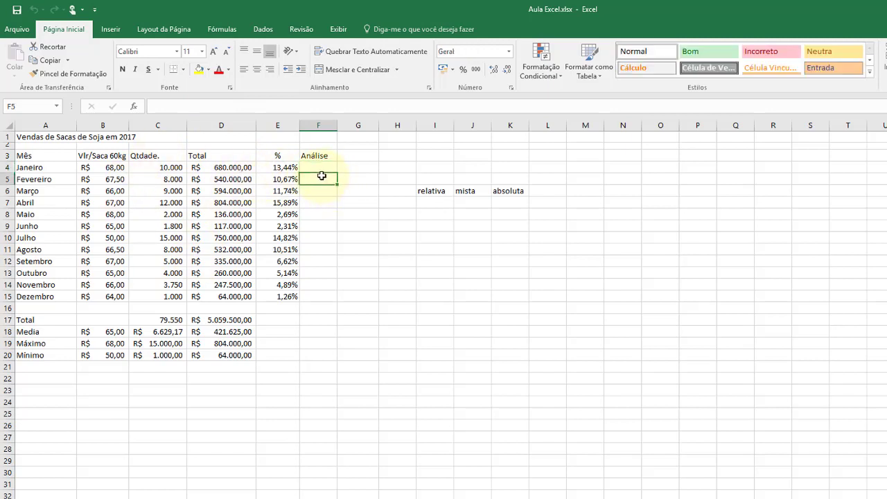
left_click(322, 191)
left_click(323, 203)
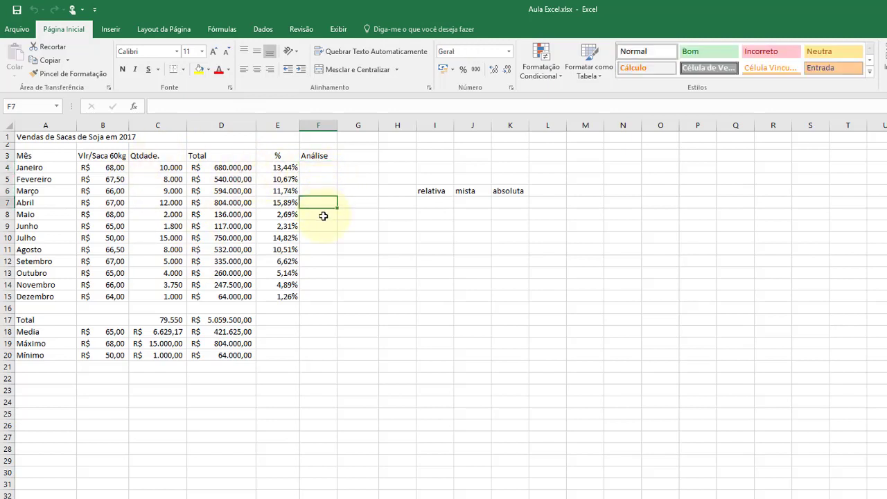
left_click(322, 215)
left_click(320, 230)
left_click(313, 178)
left_click(310, 165)
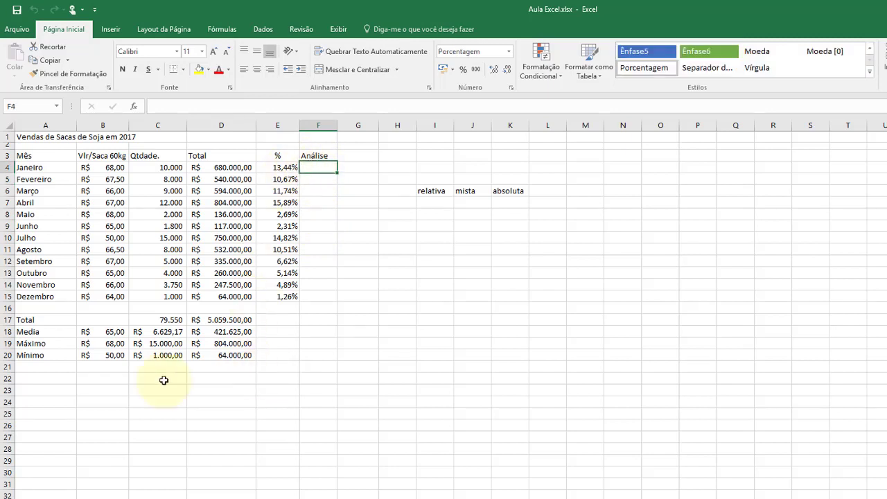
left_click(177, 497)
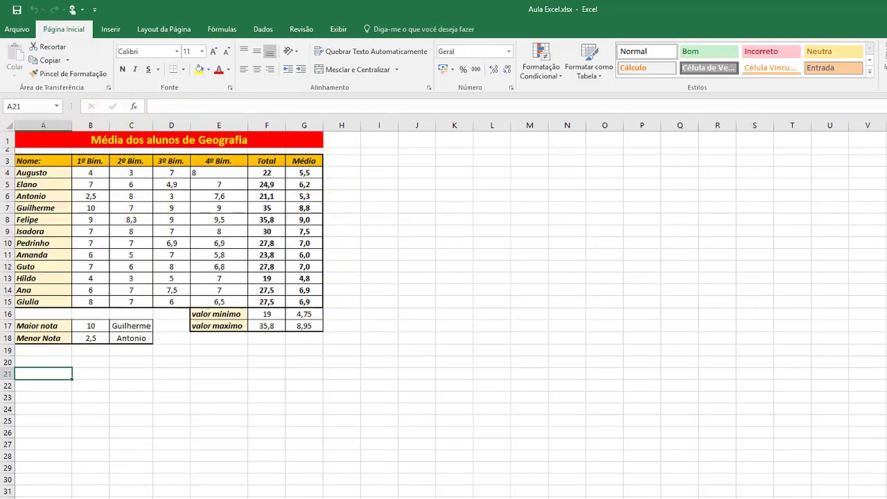
key("ctrl+Page_Up")
key("ctrl+Page_Down")
left_click(336, 162)
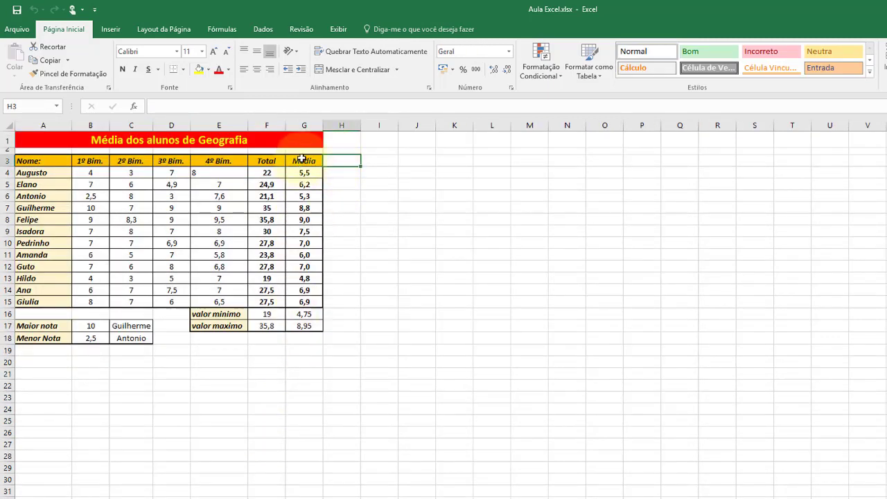
left_click_drag(303, 162, 305, 302)
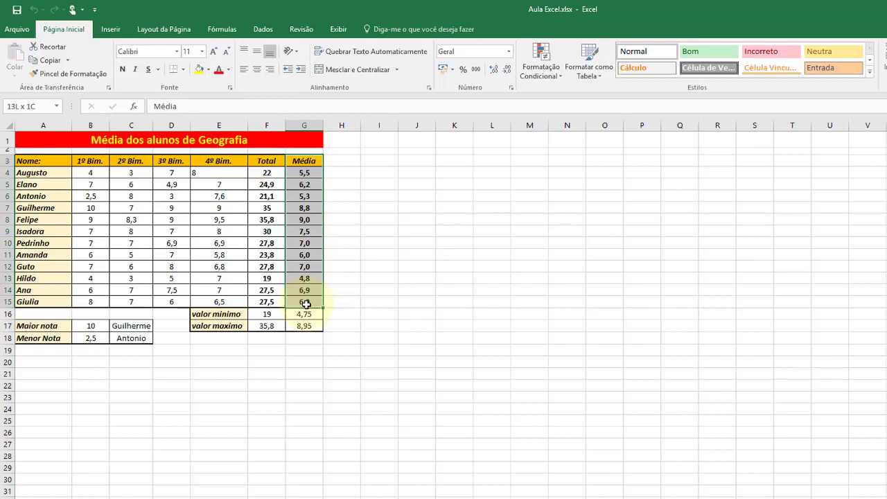
left_click(349, 161)
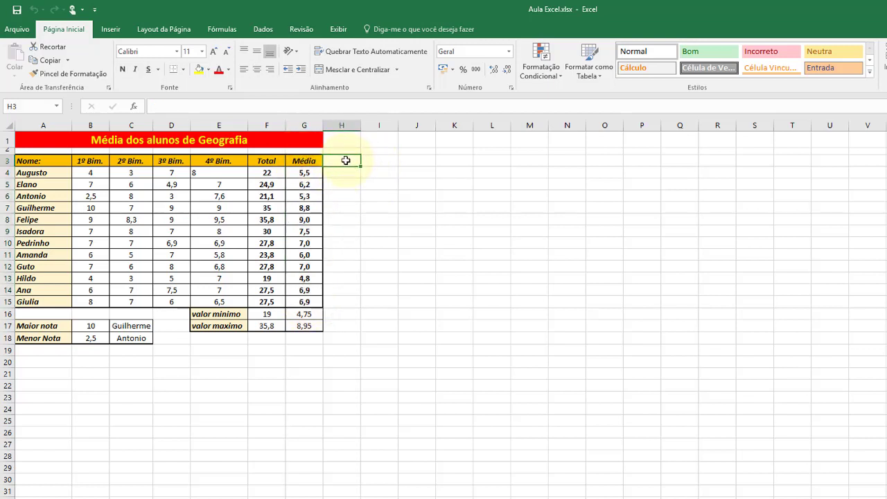
mouse_move(303, 161)
left_mouse_down()
mouse_move(305, 302)
mouse_move(355, 305)
left_mouse_up()
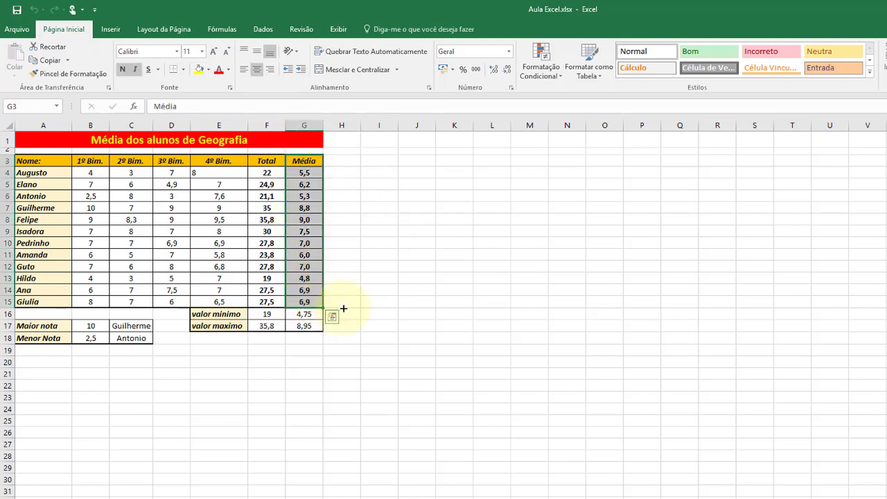
left_click(417, 290)
left_click_drag(345, 162, 360, 302)
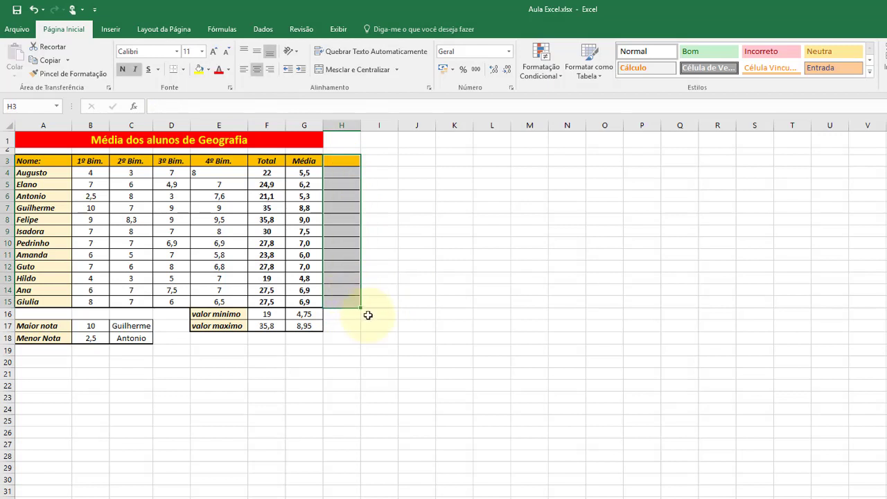
key("Delete")
left_click(365, 303)
key("ctrl+z")
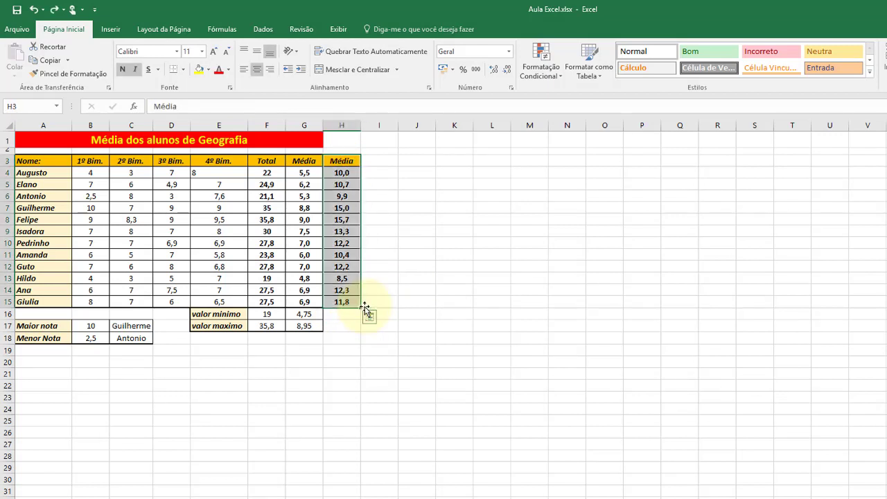
key("ctrl+z")
key("ctrl+z")
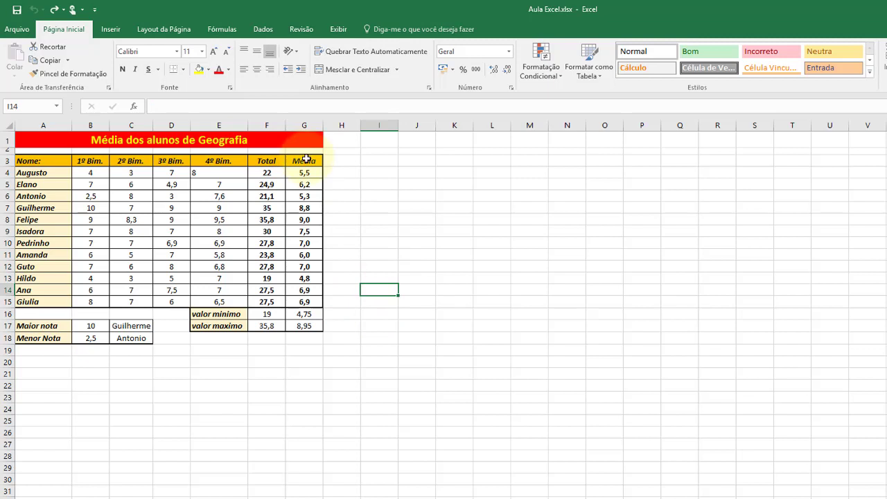
left_click_drag(305, 159, 305, 301)
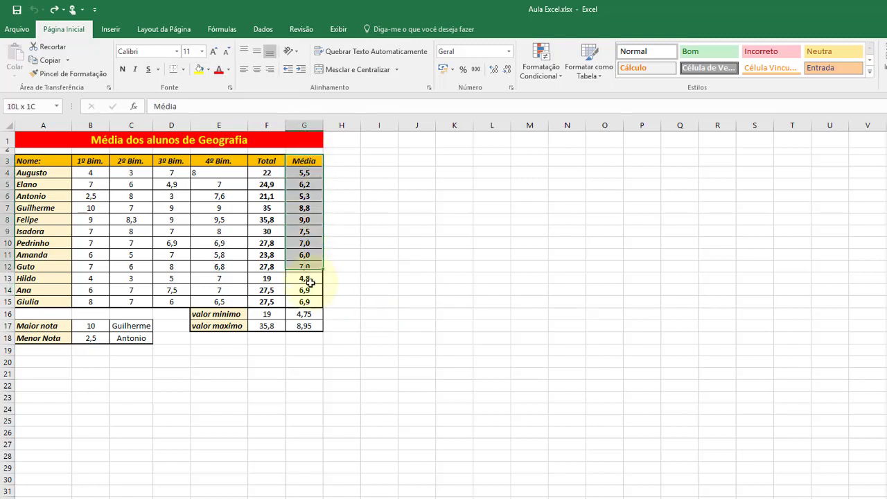
Step: Copy the Média column's bordered, orange-header formatting onto H3:H15 with the Format Painter
left_click(83, 73)
left_click(337, 161)
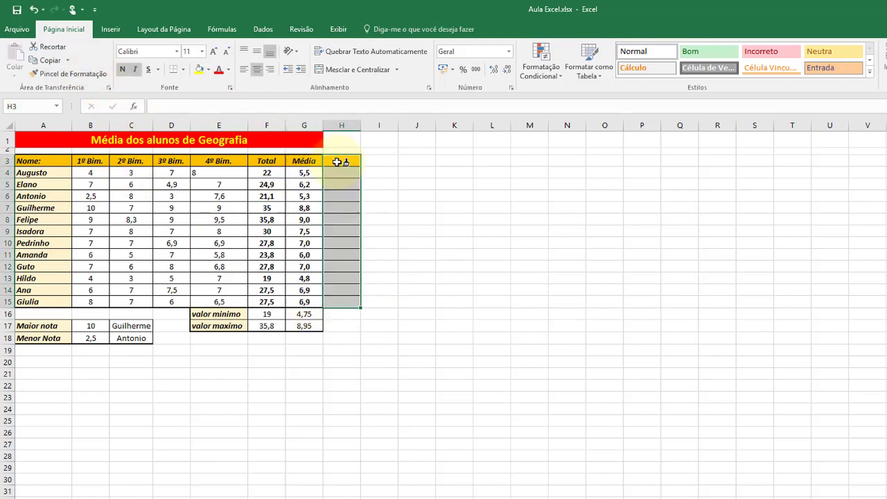
left_click(438, 207)
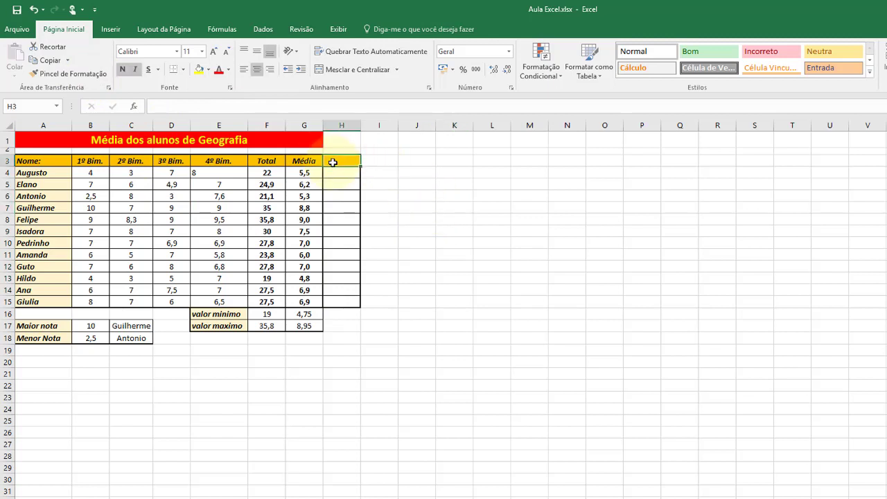
Step: Re-merge and centre the red title across columns A to H
left_click_drag(298, 139, 338, 139)
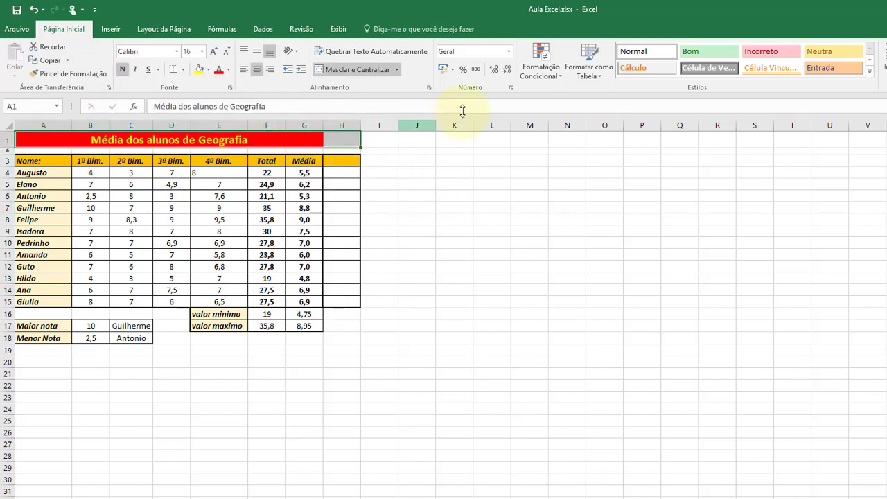
left_click(361, 68)
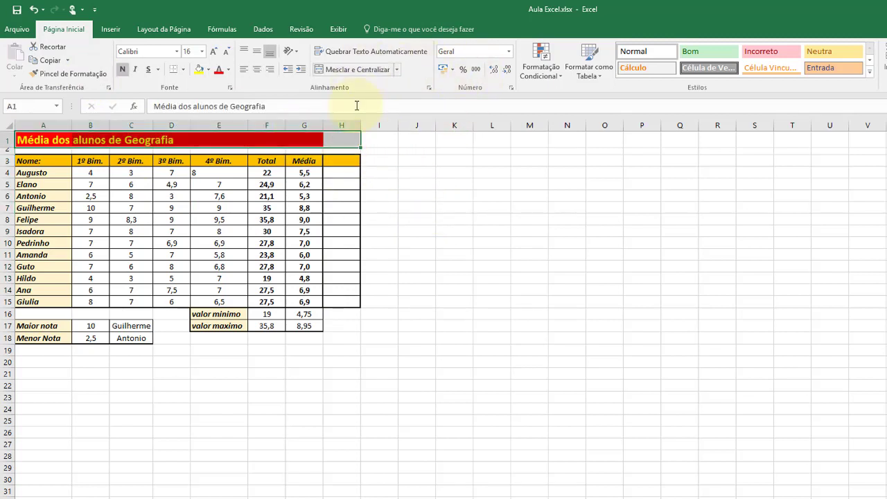
left_click(353, 69)
left_click(478, 162)
left_click(341, 158)
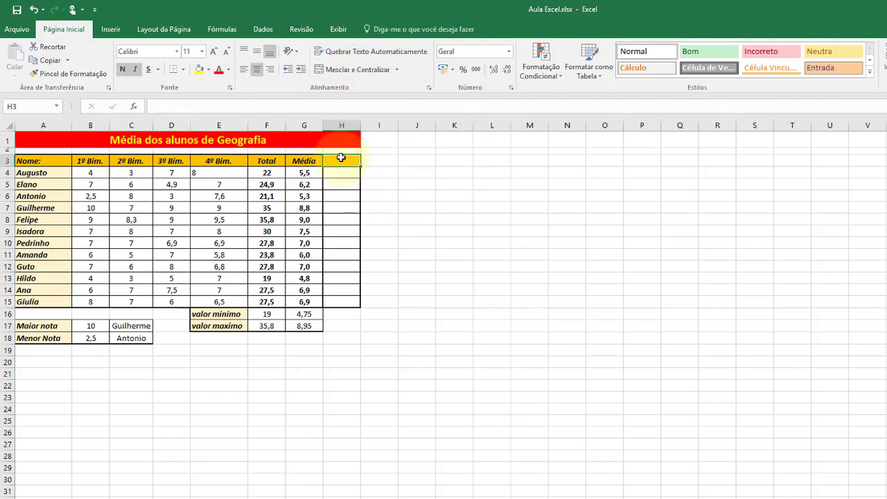
Step: Enter the heading Situação in H3
type("Situa")
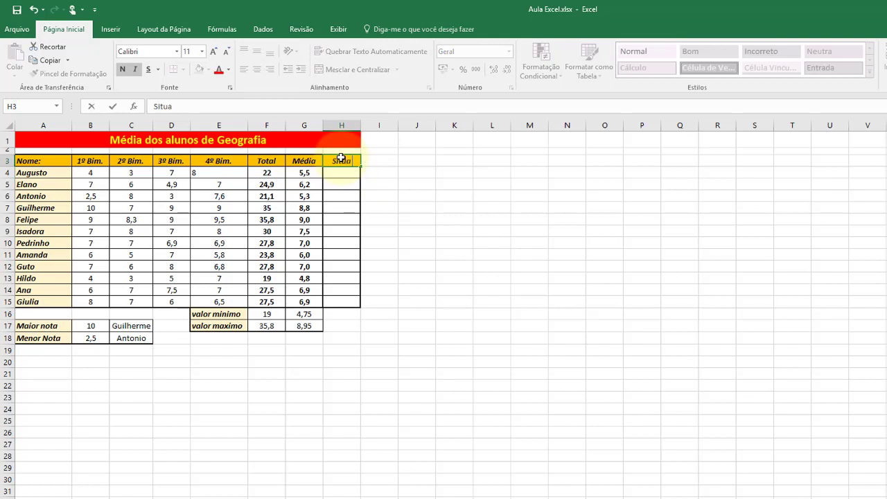
type("'c~a")
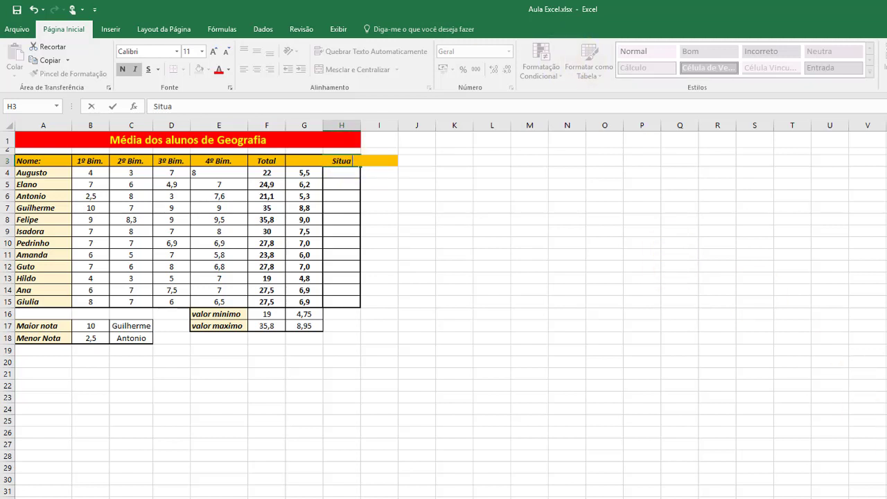
left_click(357, 172)
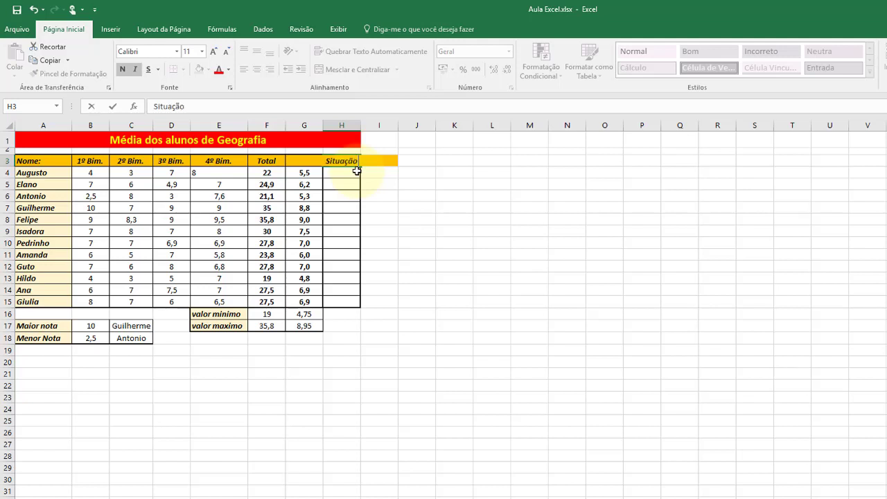
left_click(356, 171)
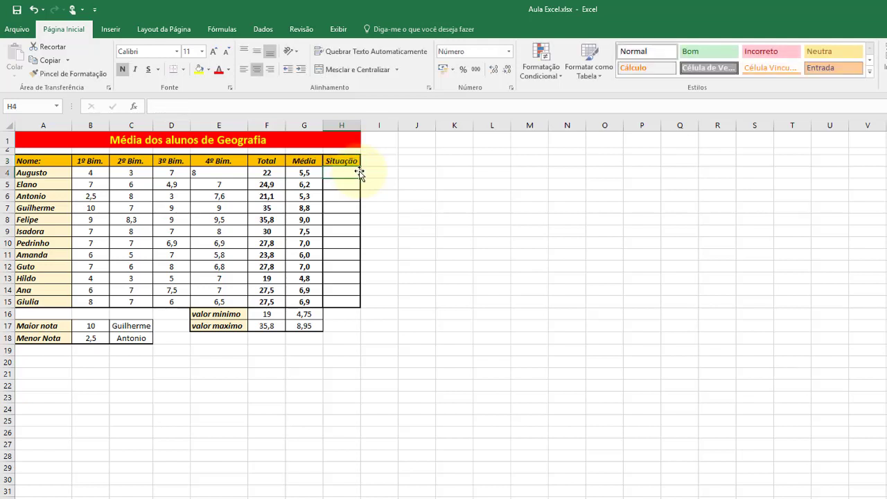
Step: Check the average formula in G4, then select H4, the first Situação cell
left_click(306, 172)
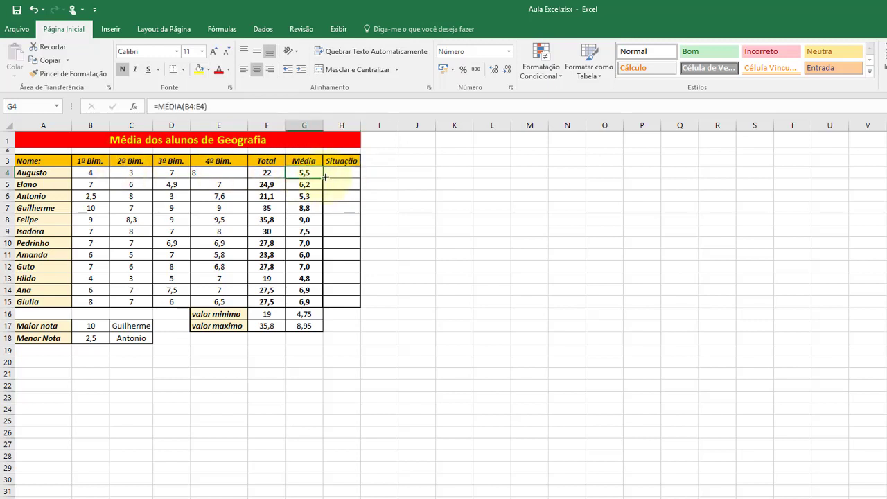
left_click(340, 174)
left_click(311, 172)
left_click(340, 180)
left_click(342, 164)
left_click(342, 172)
left_click(342, 182)
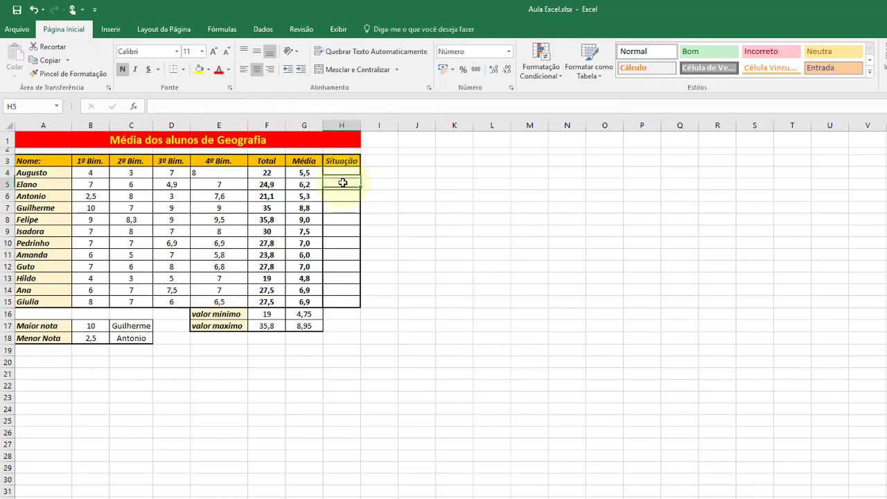
left_click(340, 172)
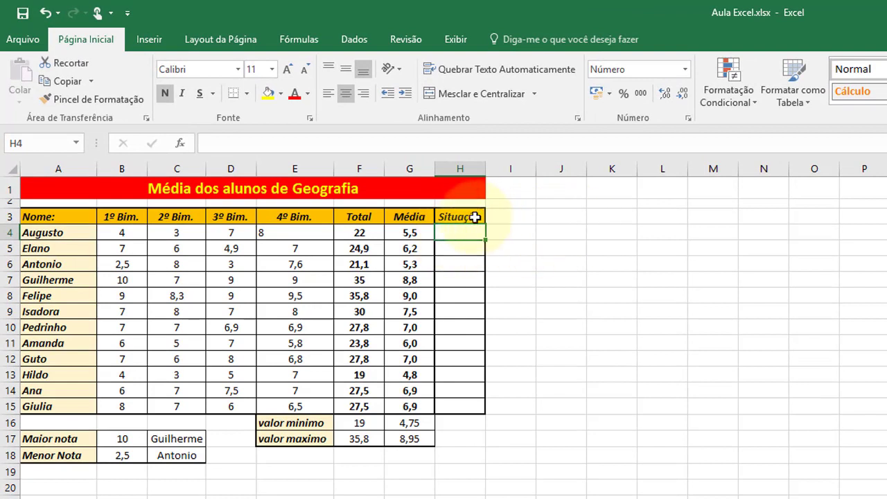
left_click(655, 233)
left_click(624, 231)
left_click(678, 230)
left_click(628, 229)
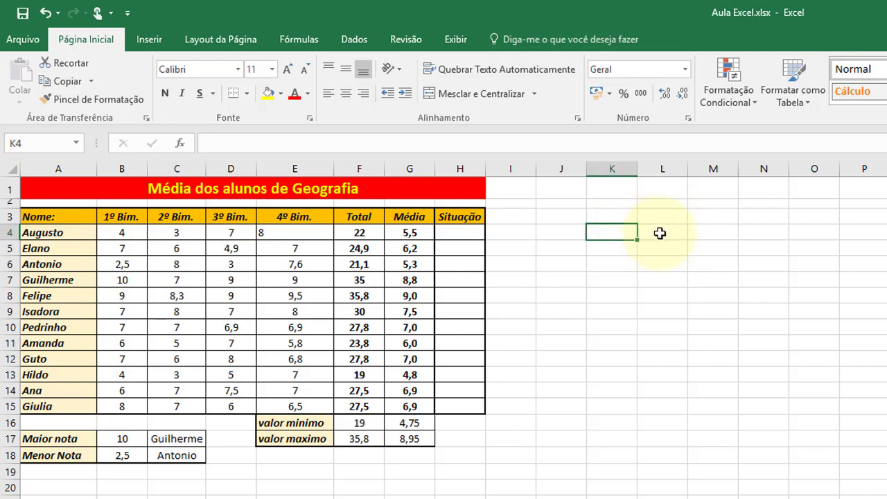
left_click(659, 233)
left_click(628, 229)
left_click(658, 234)
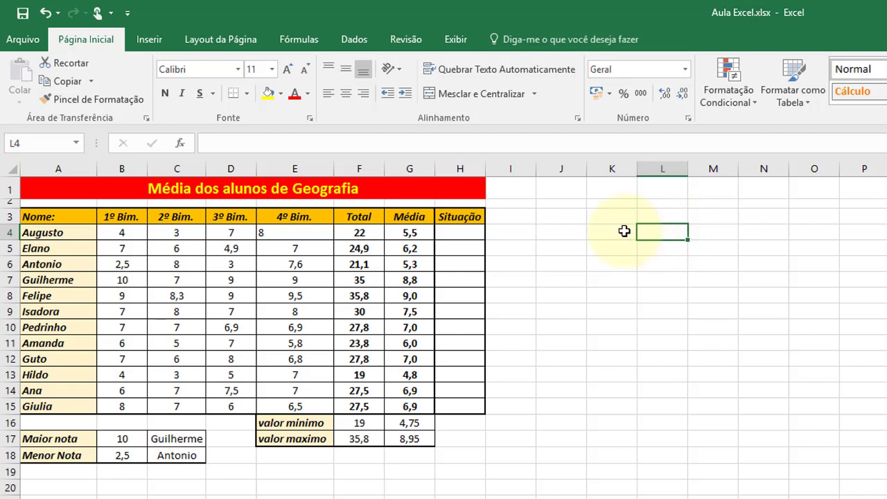
left_click(626, 231)
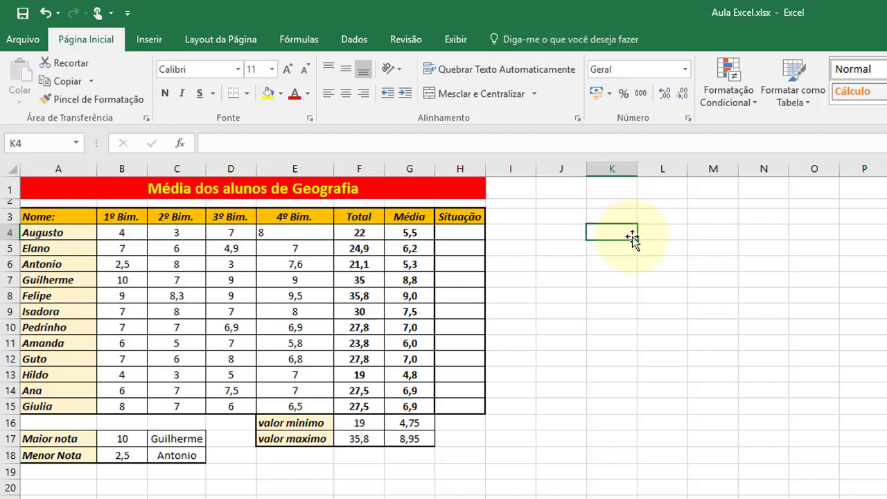
Step: Enter 7 in K4 and the word aprovado beside it in L4
type("7")
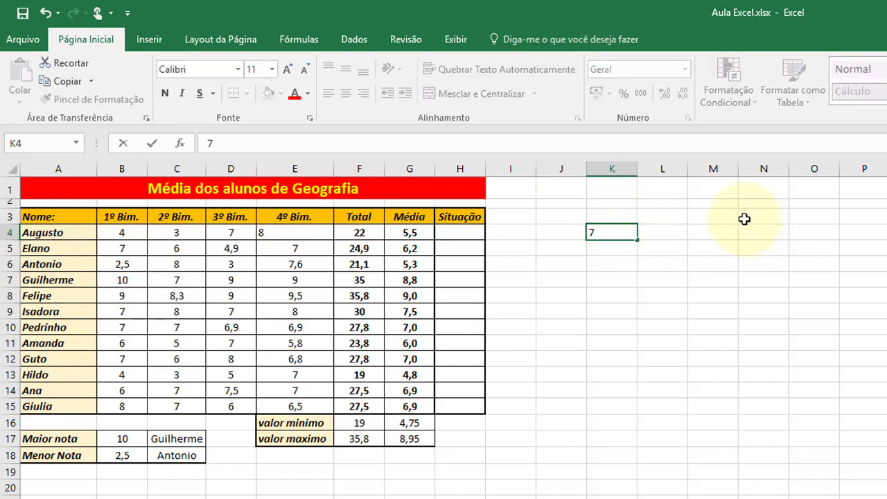
left_click(652, 234)
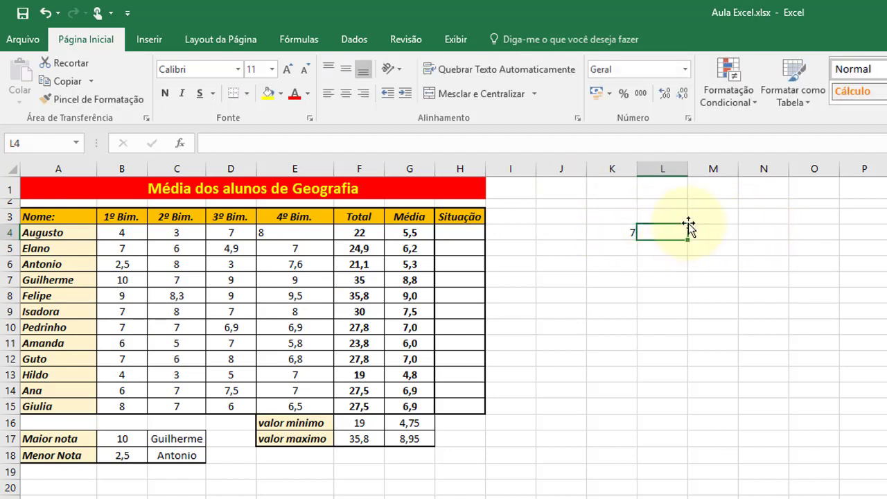
type("aproca")
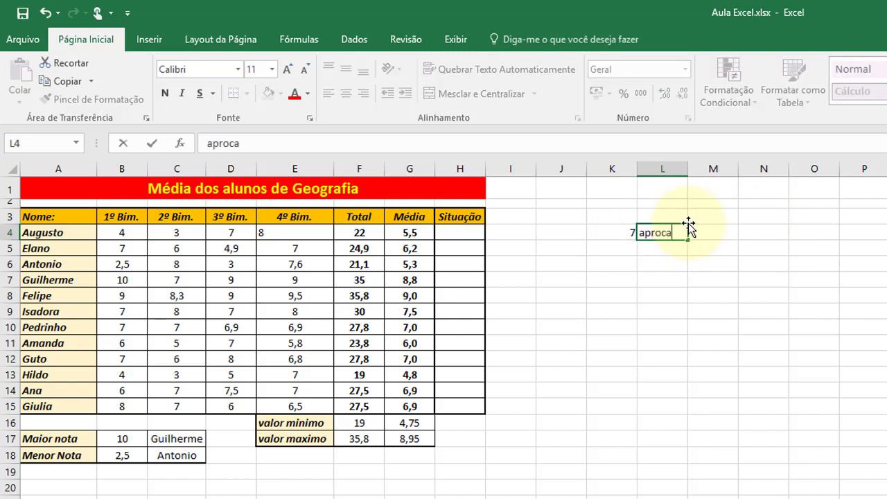
key("BackSpace")
key("BackSpace")
key("Return")
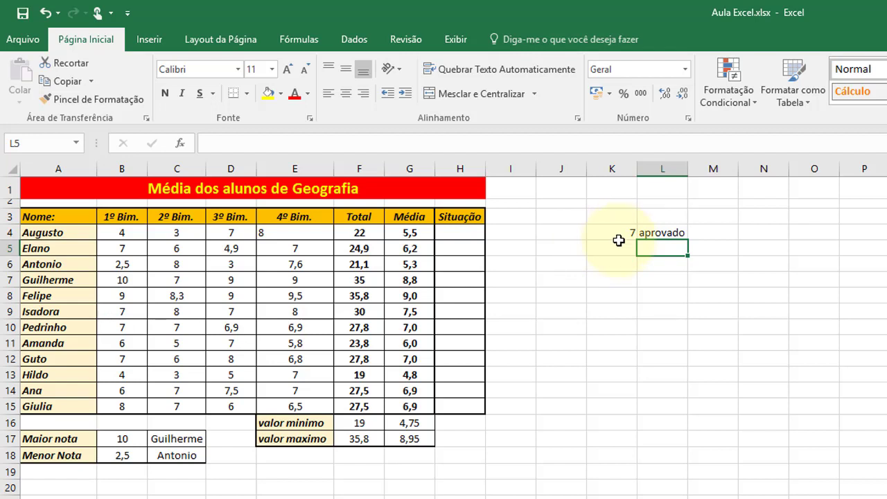
Step: Select cells around the '7 aprovado' note in row 4
left_click(667, 232)
left_click(663, 248)
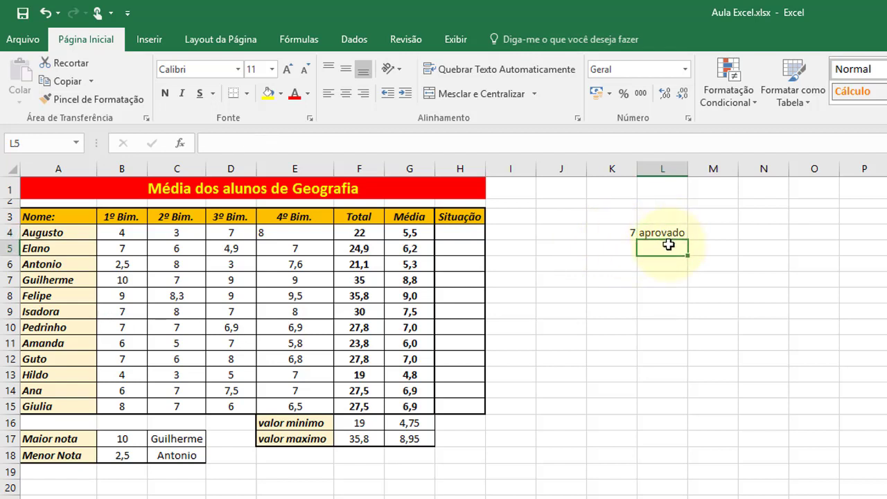
left_click(672, 232)
left_click(724, 236)
left_click(708, 244)
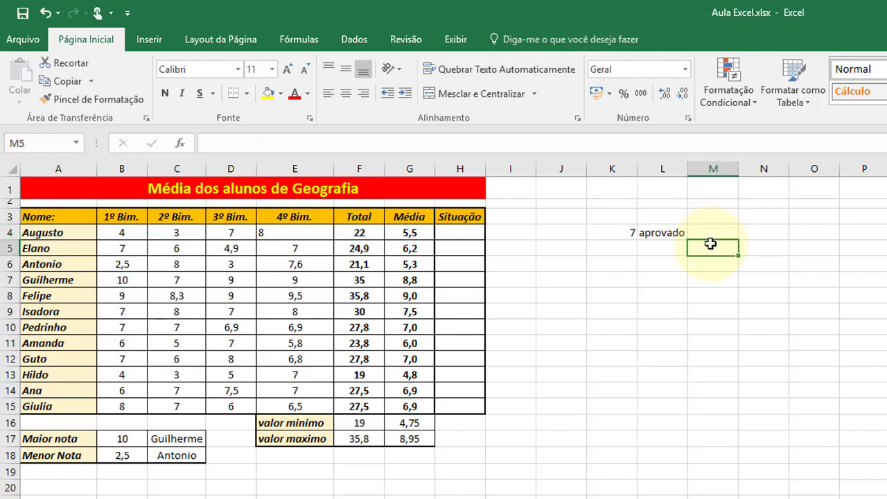
left_click(712, 238)
left_click(713, 243)
left_click(716, 232)
left_click(709, 245)
left_click(770, 231)
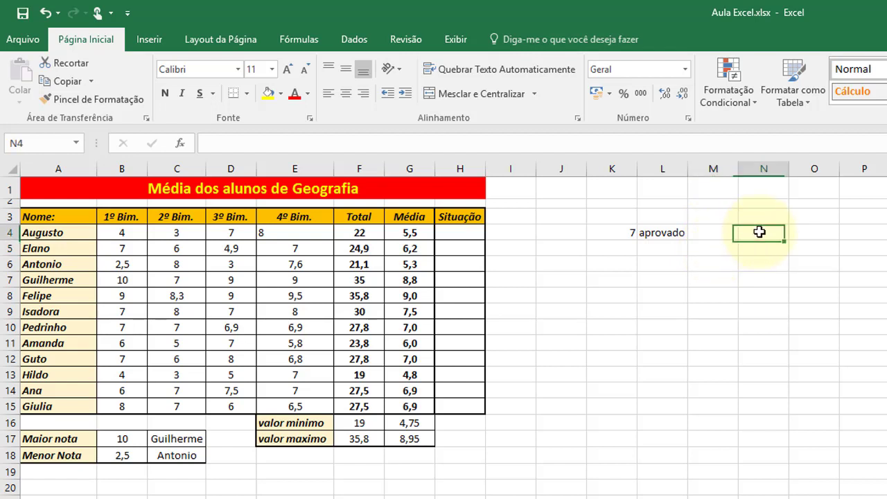
type("*")
key("Return")
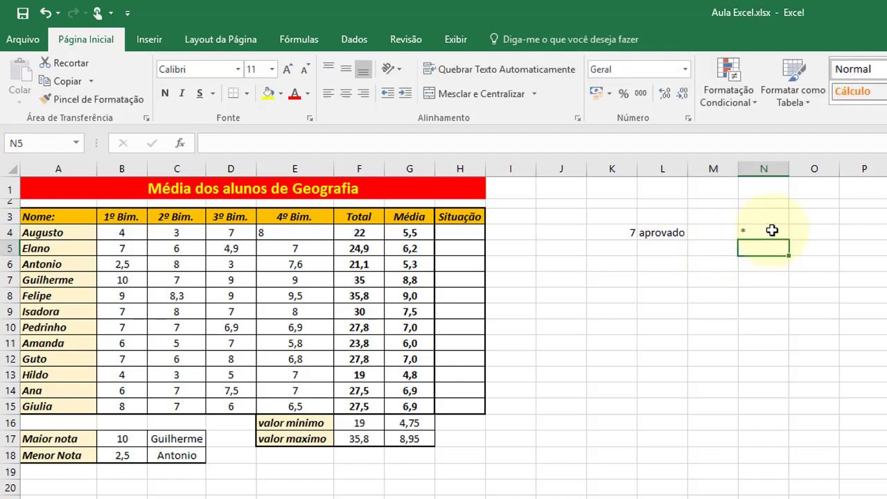
key("alt")
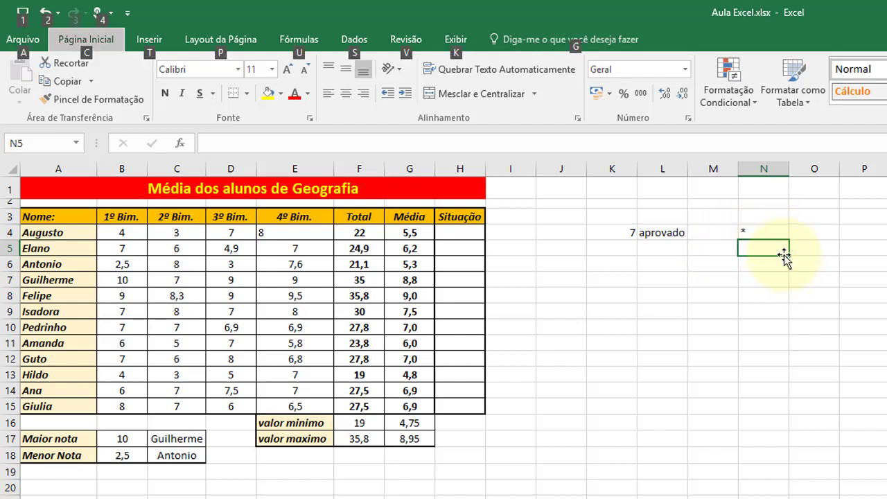
key("Escape")
type("/")
key("Return")
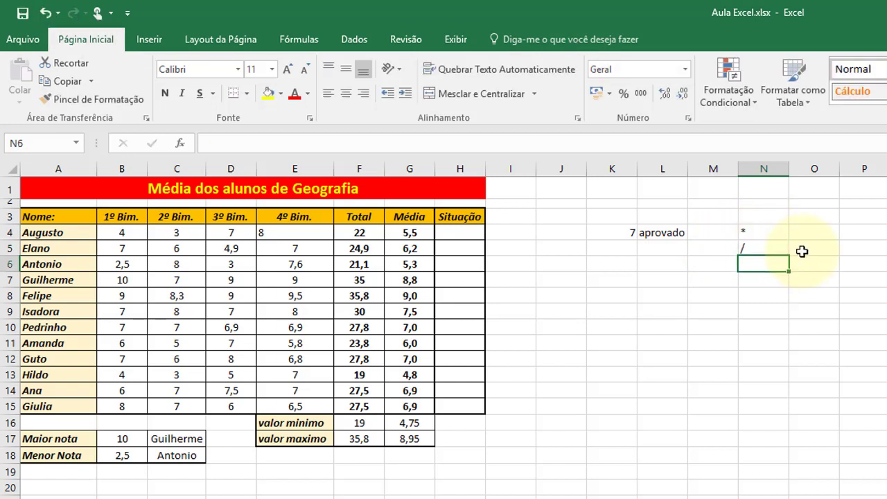
type("+")
key("Return")
type("-")
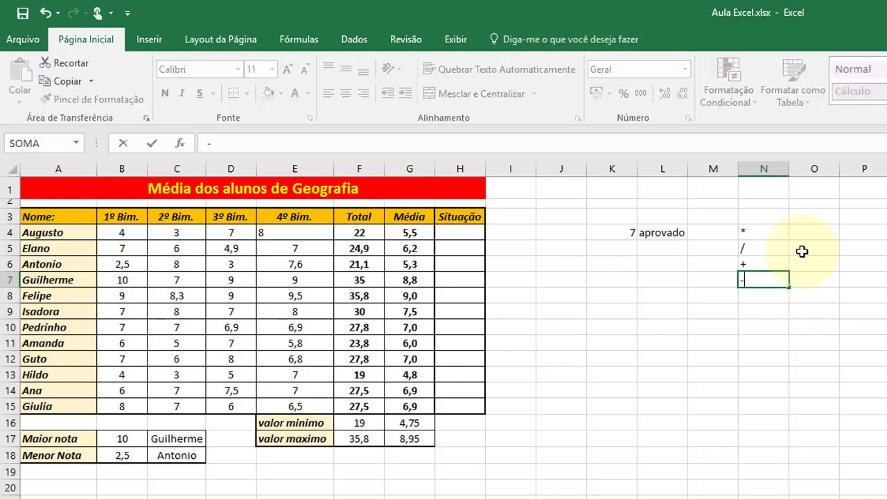
key("Return")
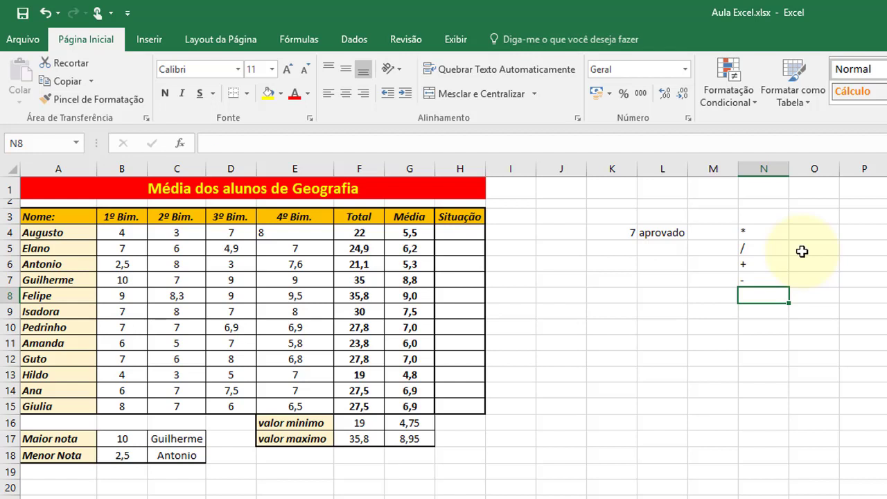
type("¨^")
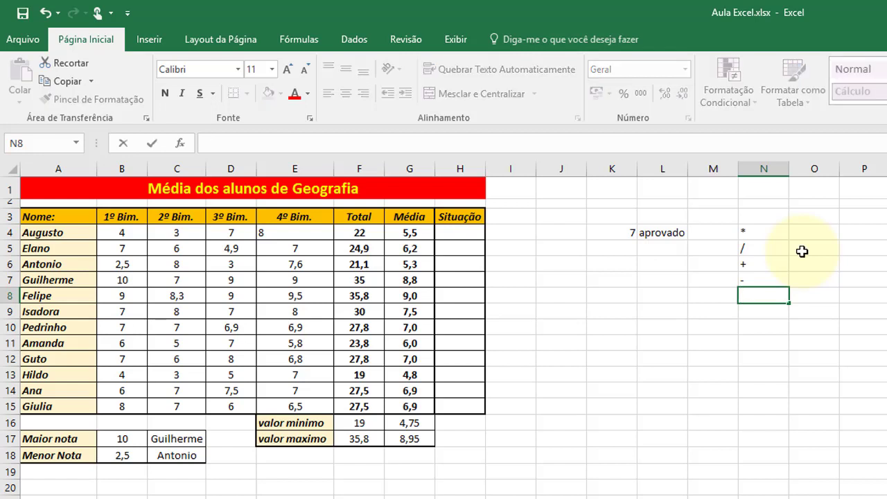
key("Return")
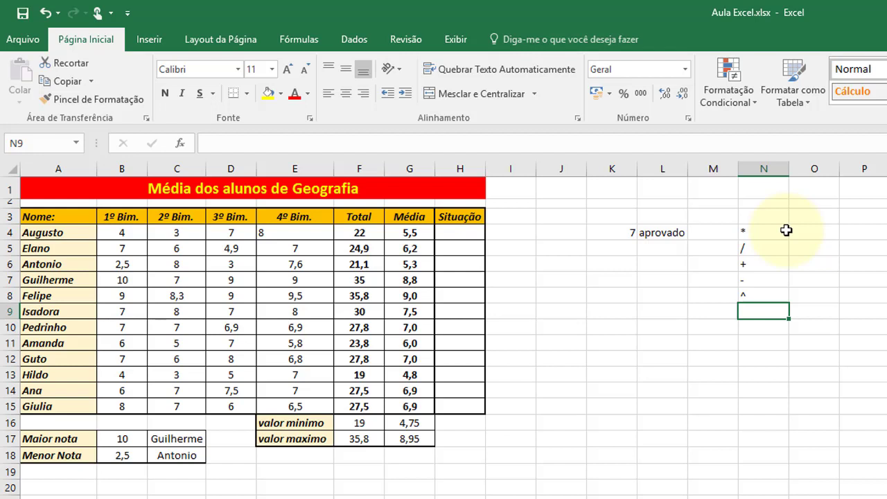
left_click_drag(766, 229, 790, 297)
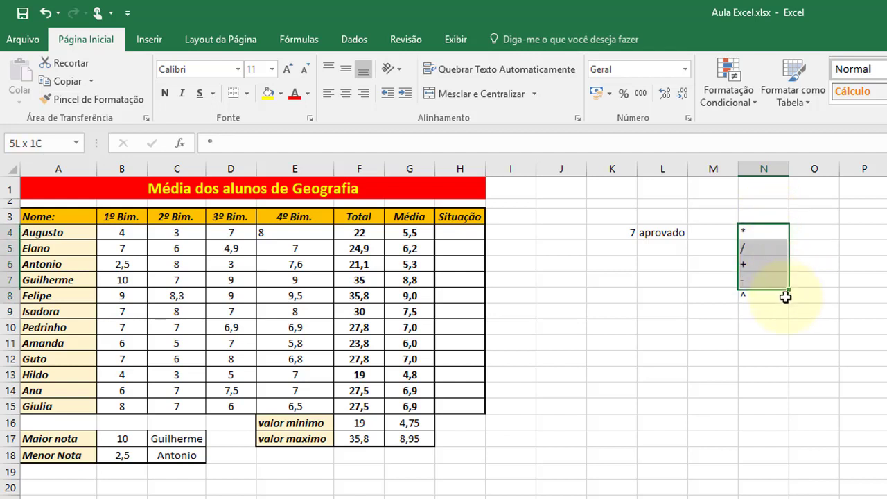
key("BackSpace")
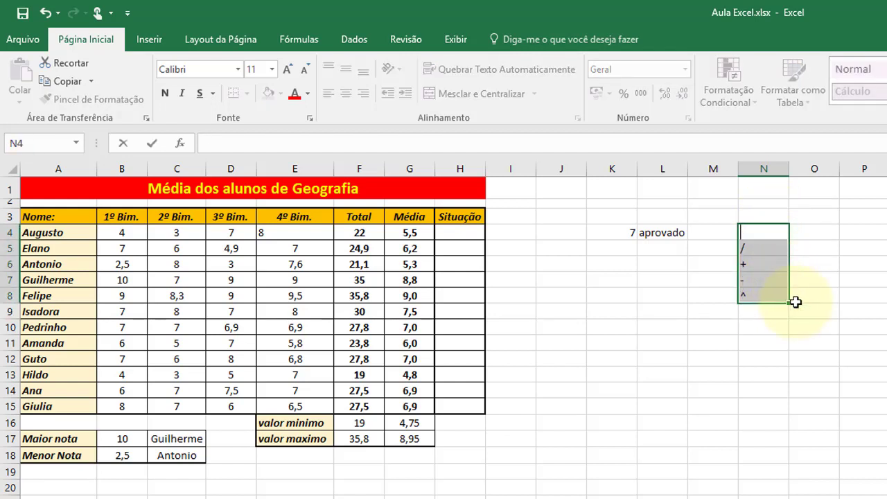
left_click(812, 248)
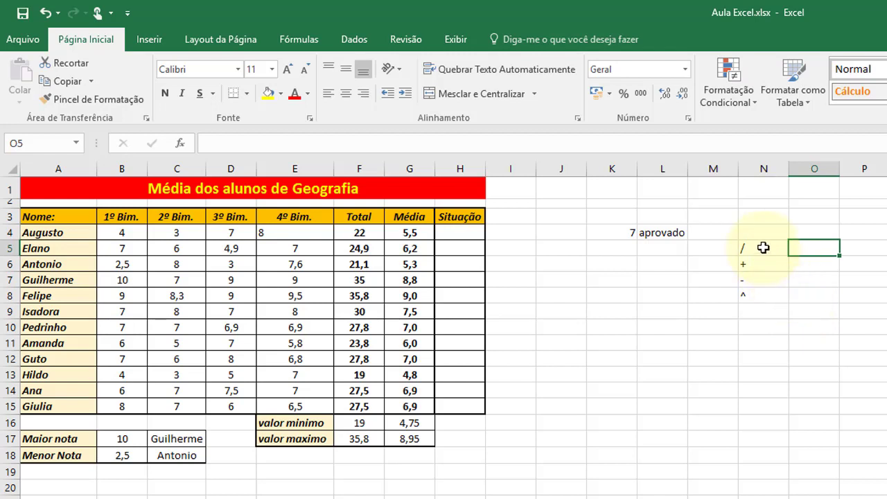
mouse_move(762, 248)
left_mouse_down()
mouse_move(772, 305)
mouse_move(789, 308)
left_mouse_up()
key("Return")
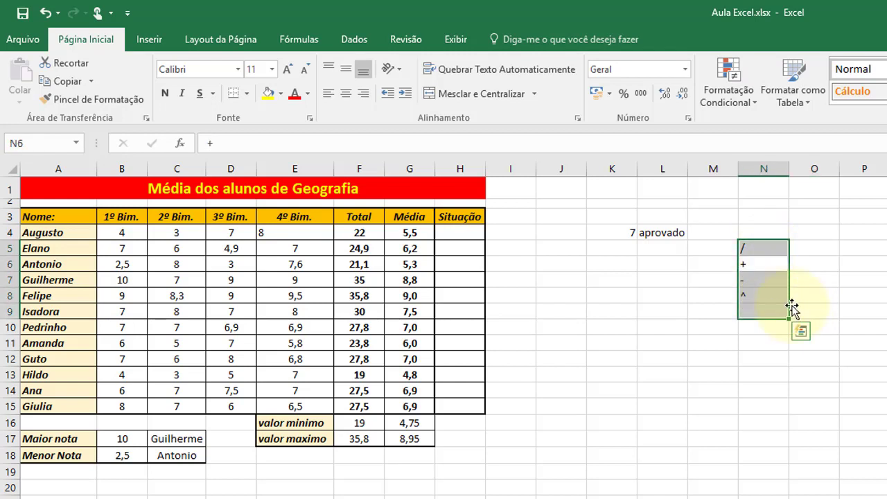
key("Delete")
left_click(812, 324)
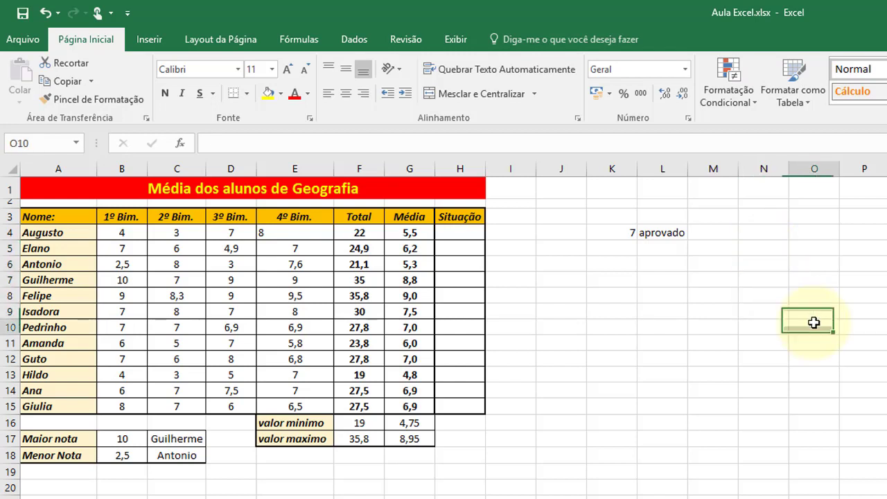
Step: Enter the operators >, < and = in N4 to N6
left_click(765, 229)
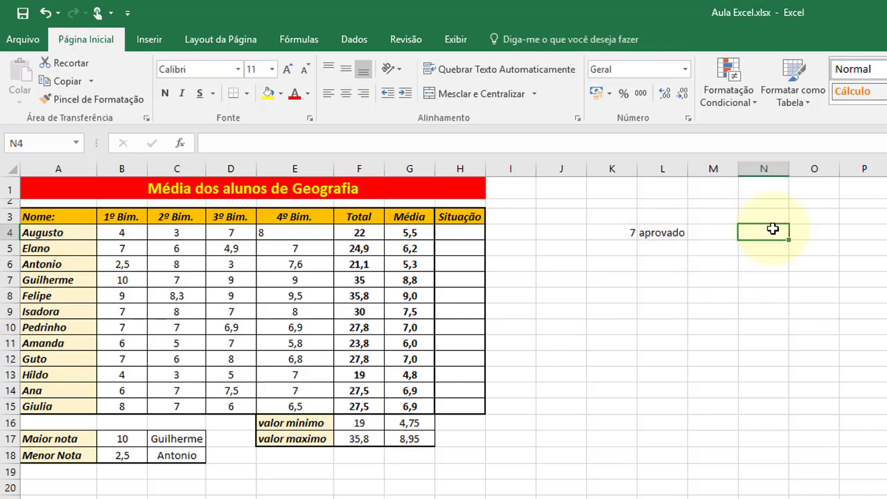
type(":")
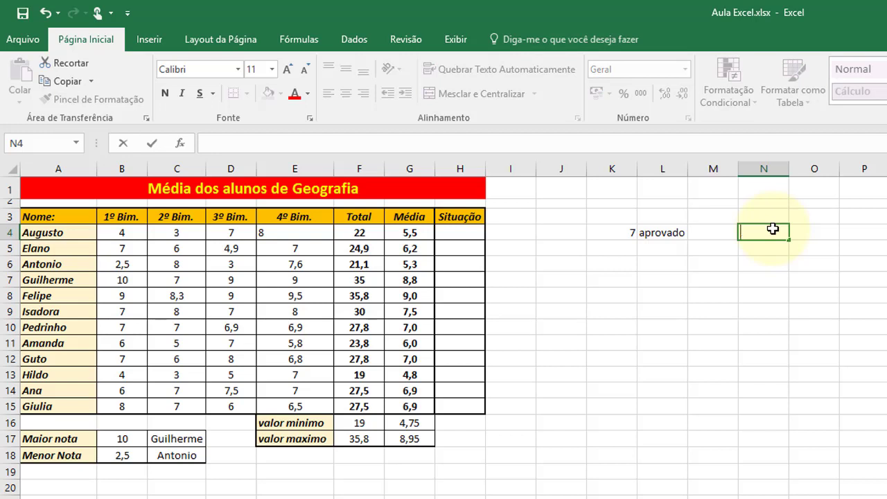
type(">")
key("Return")
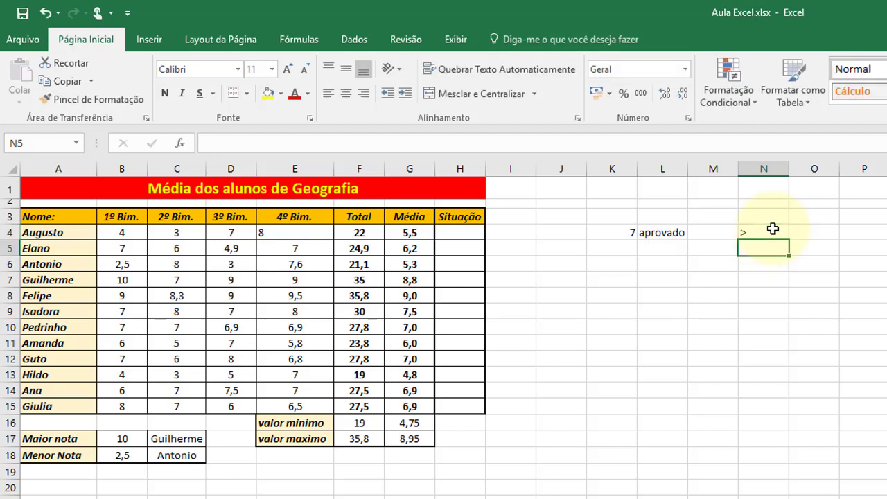
type("<")
key("Return")
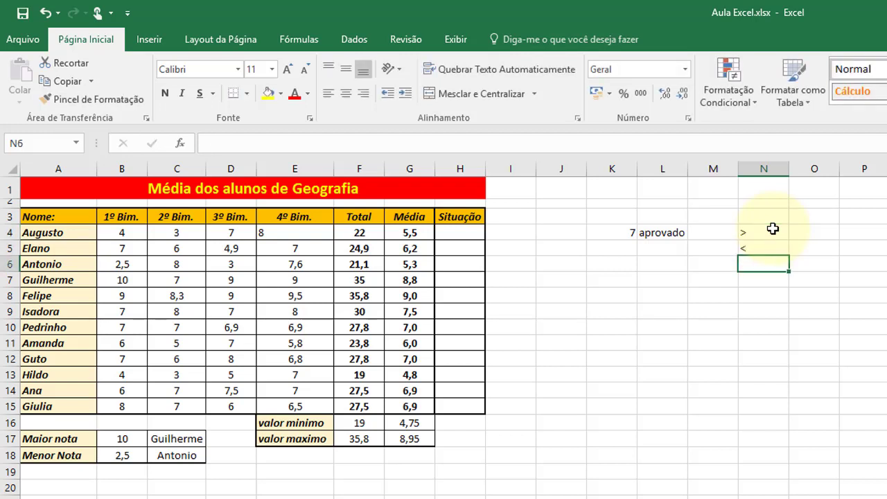
type("=")
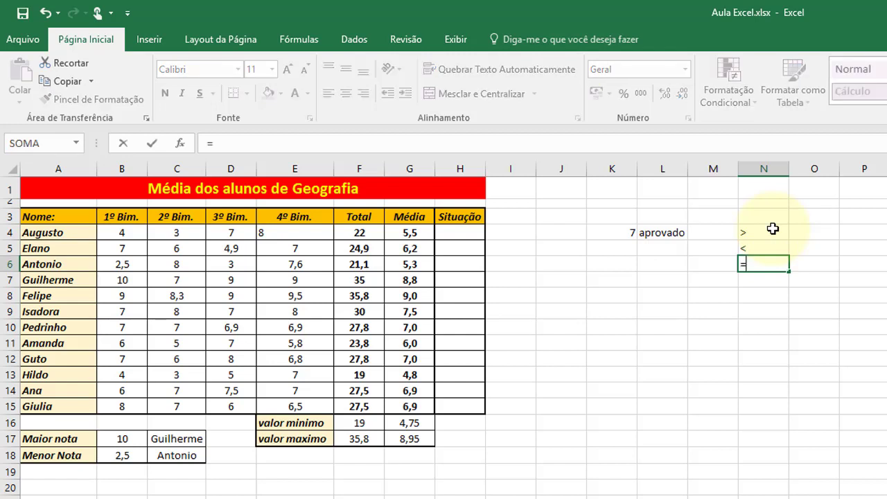
key("Return")
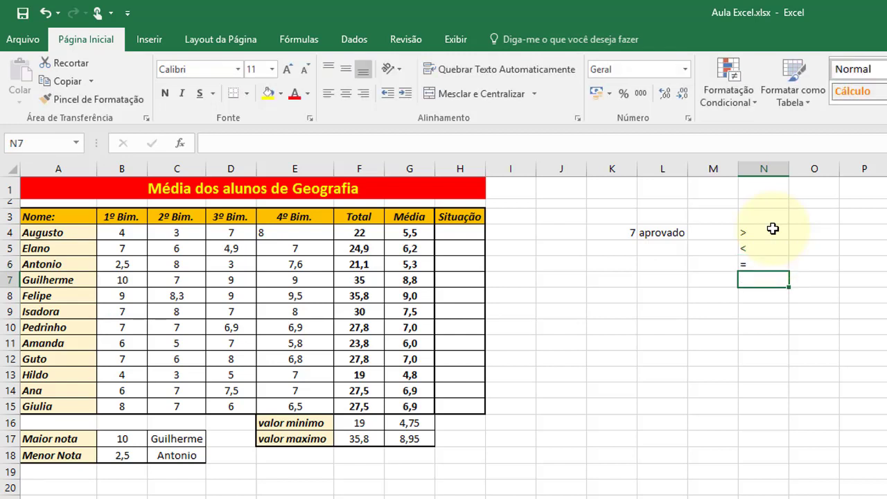
Step: Enter >=, <= and <> in N7 to N9, then select the operator list
type(">=")
key("Return")
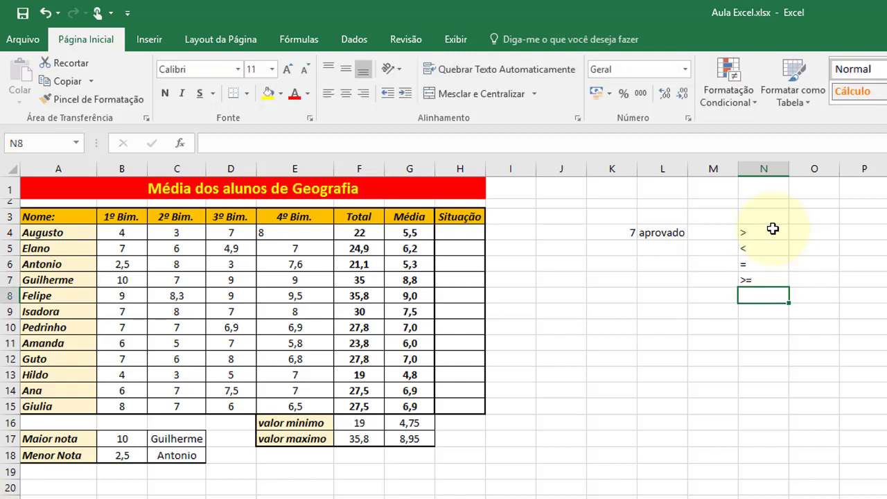
type("<=")
key("Return")
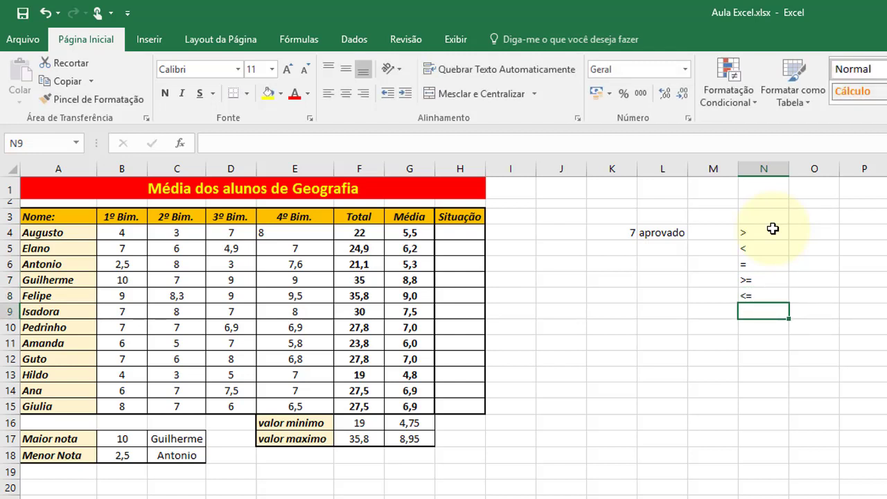
type("<>")
key("Return")
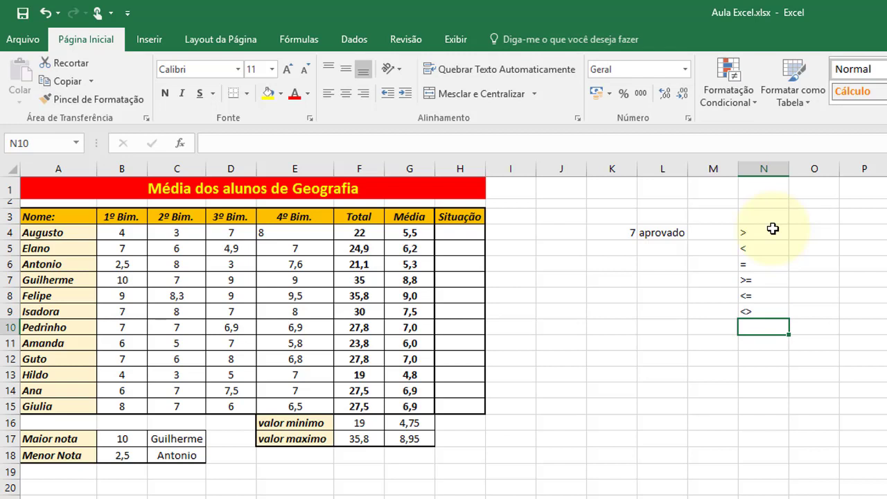
mouse_move(772, 228)
left_mouse_down()
mouse_move(768, 318)
mouse_move(768, 308)
left_mouse_up()
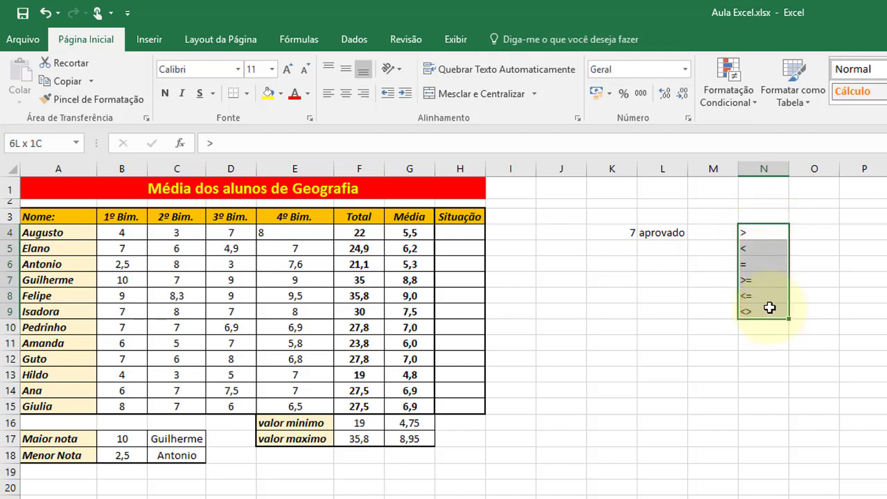
Step: Centre the comparison operators in column N and set them to font size 16
left_click(345, 92)
left_click(273, 69)
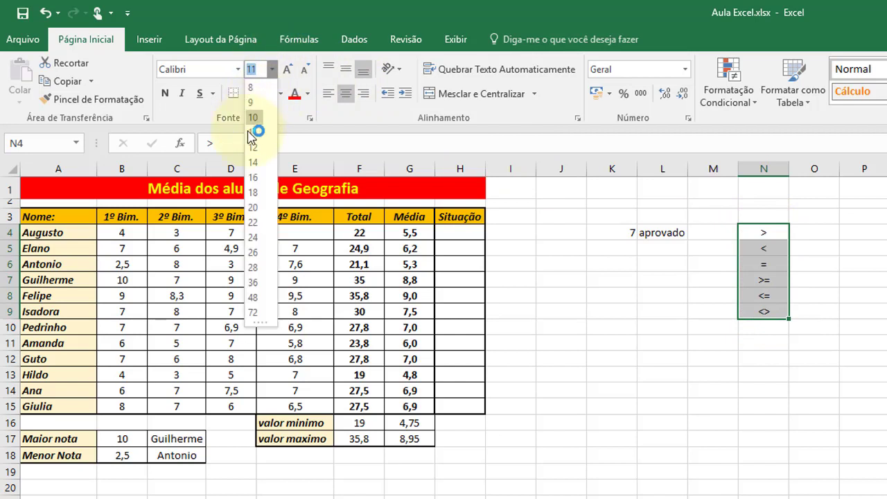
left_click(254, 178)
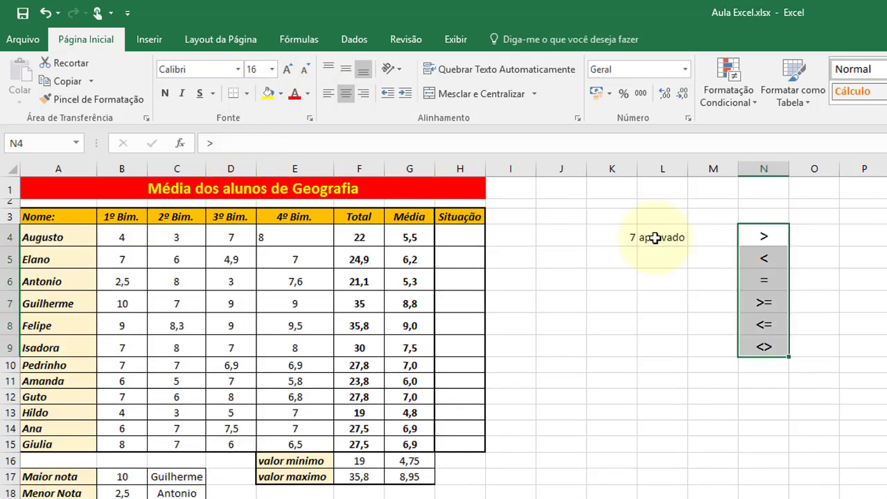
Step: Widen column H to 19,86 for the Situação results
left_click(820, 281)
left_click(755, 237)
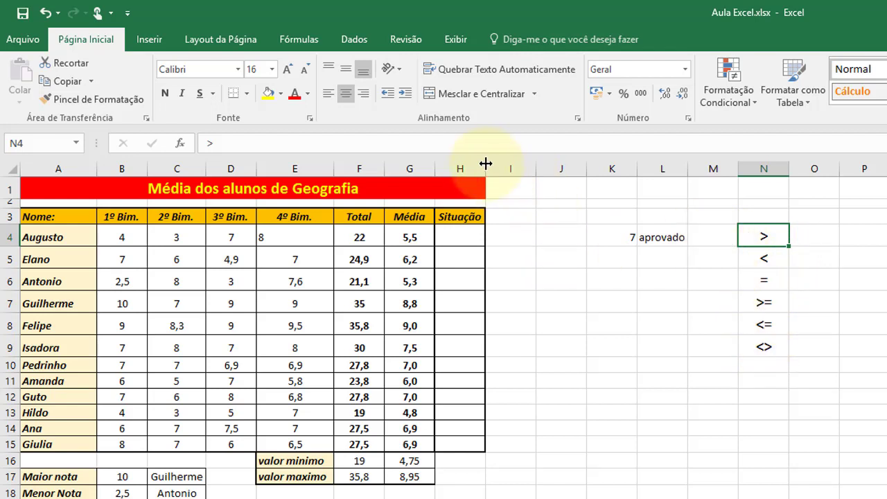
left_click_drag(486, 168, 549, 180)
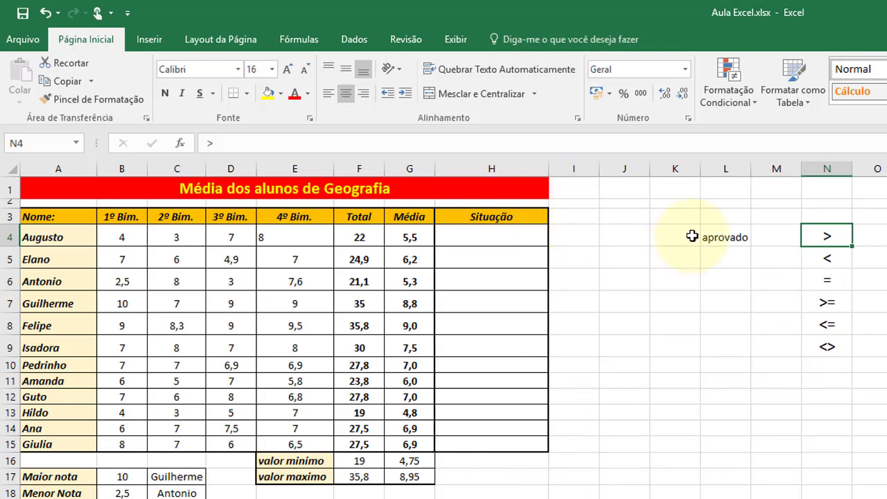
left_click(683, 237)
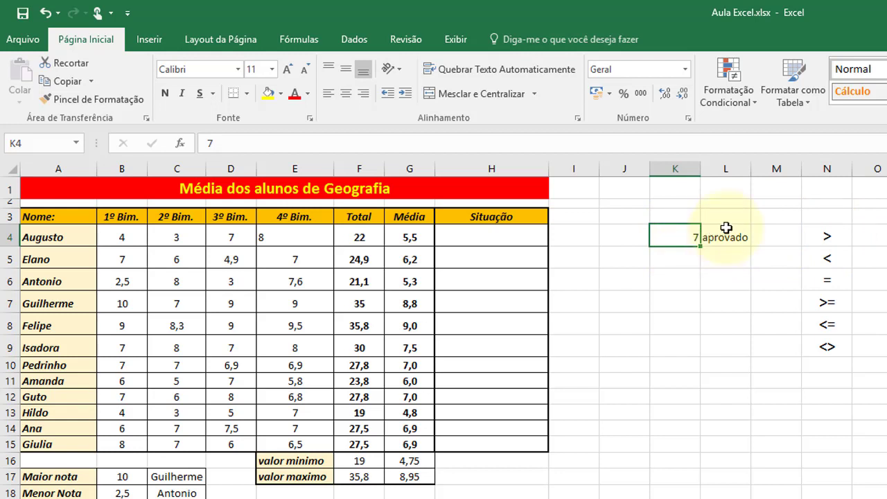
Step: Replace the 7 in K4 with a centred '>= 7' criterion
type(">+")
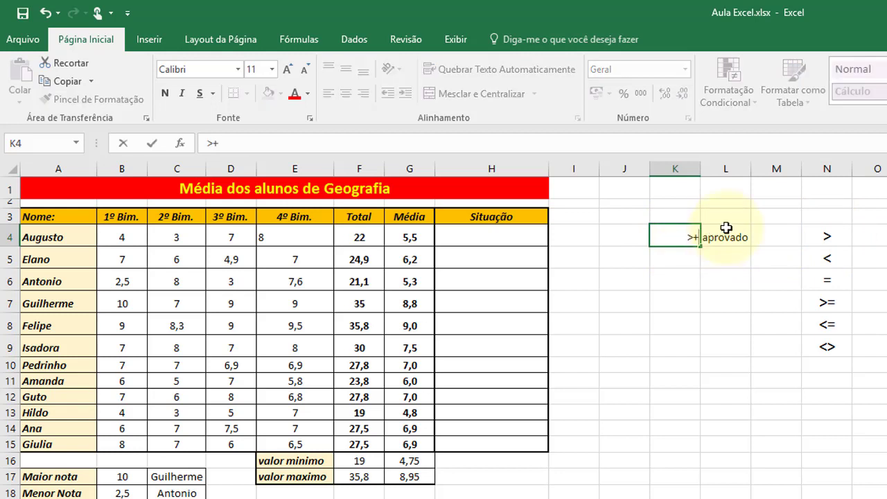
key("BackSpace")
type("=7")
key("Return")
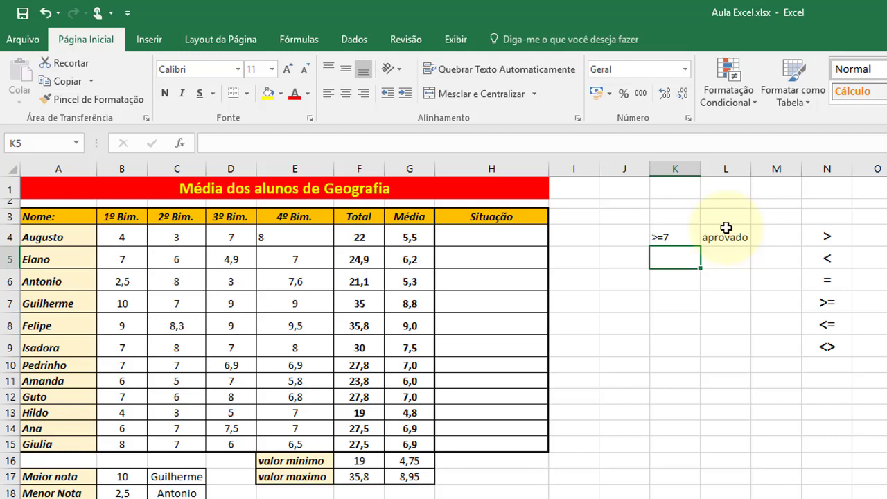
left_click(669, 239)
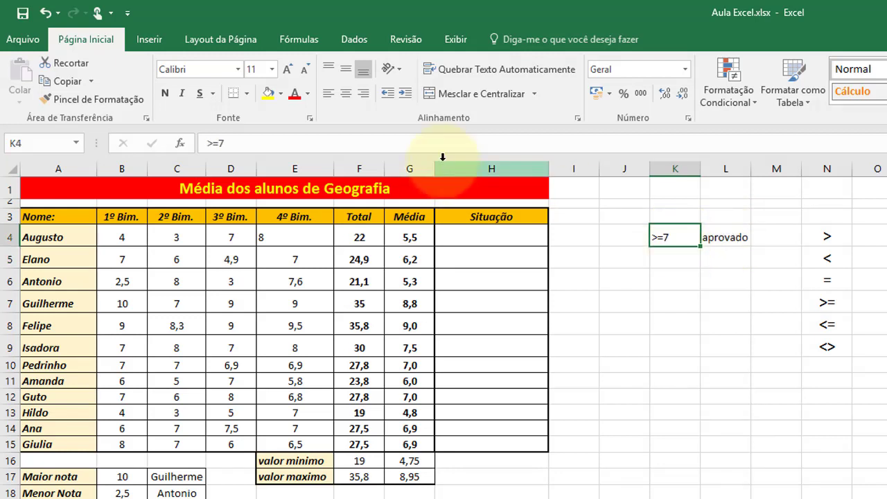
left_click(350, 95)
left_click(662, 258)
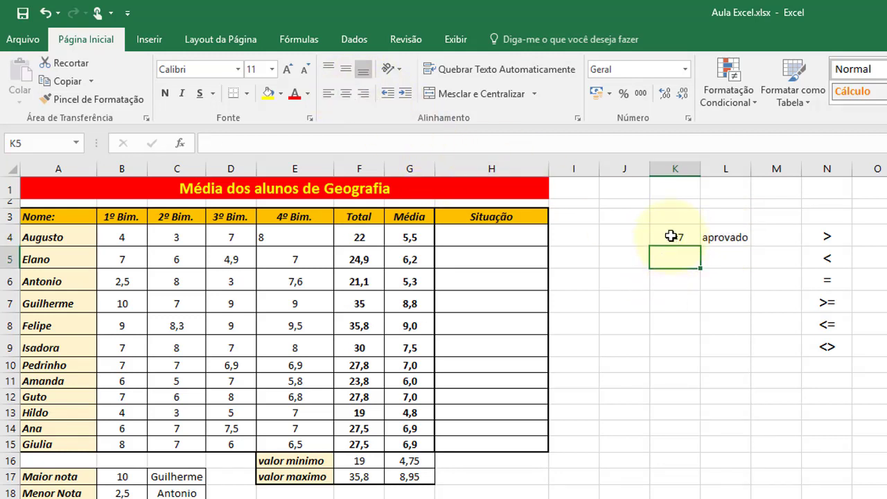
left_click(671, 236)
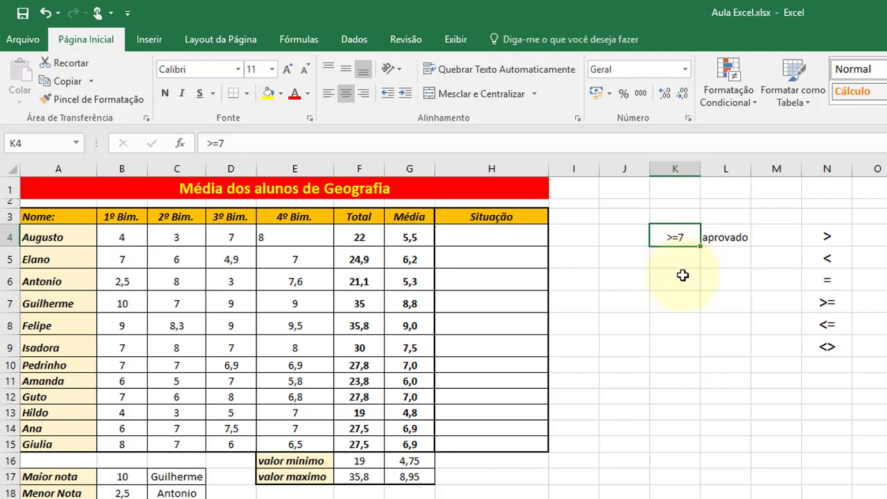
double_click(679, 237)
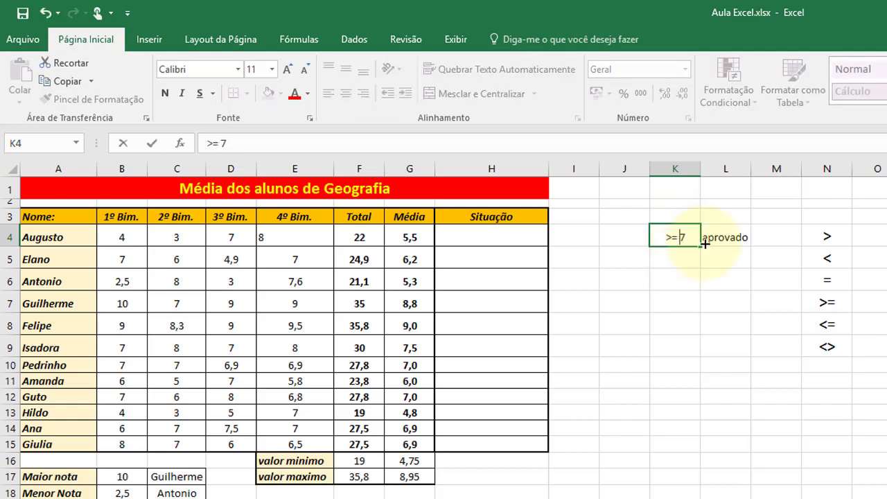
key("Return")
Step: Set cells K4:K9 to font size 14
left_click_drag(678, 239, 687, 343)
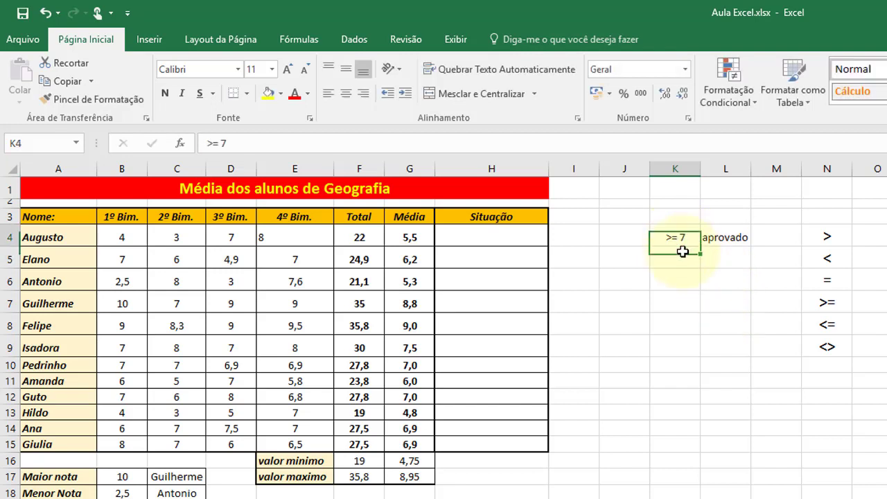
left_click(271, 69)
left_click(252, 162)
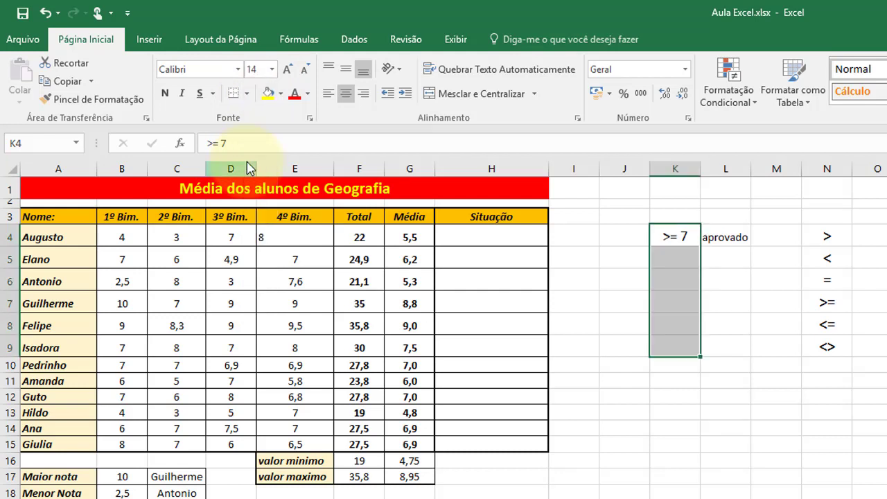
left_click(701, 401)
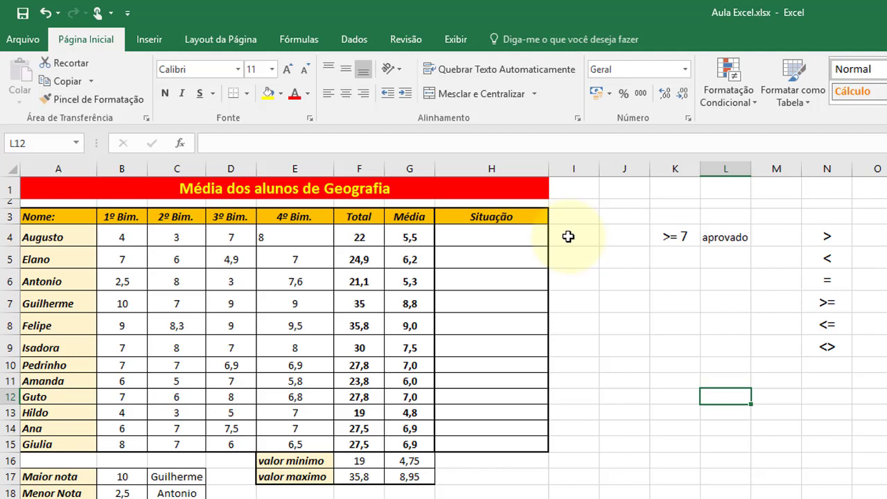
Step: Change the criterion to '>= 6' and begin typing '= 6' in K5
double_click(671, 237)
double_click(685, 237)
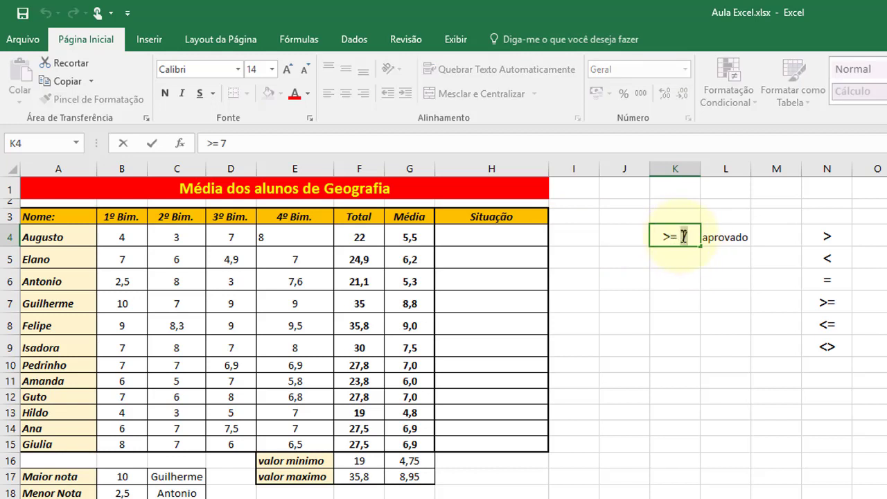
type("6")
key("Return")
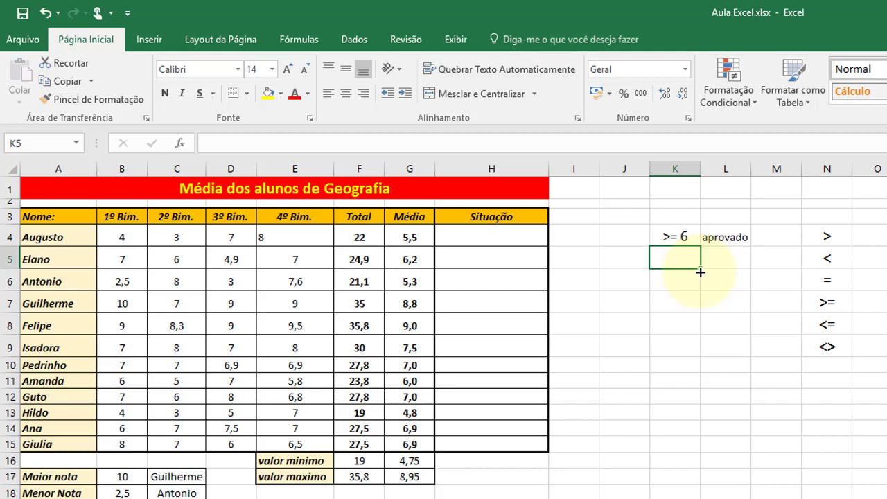
type("= 6")
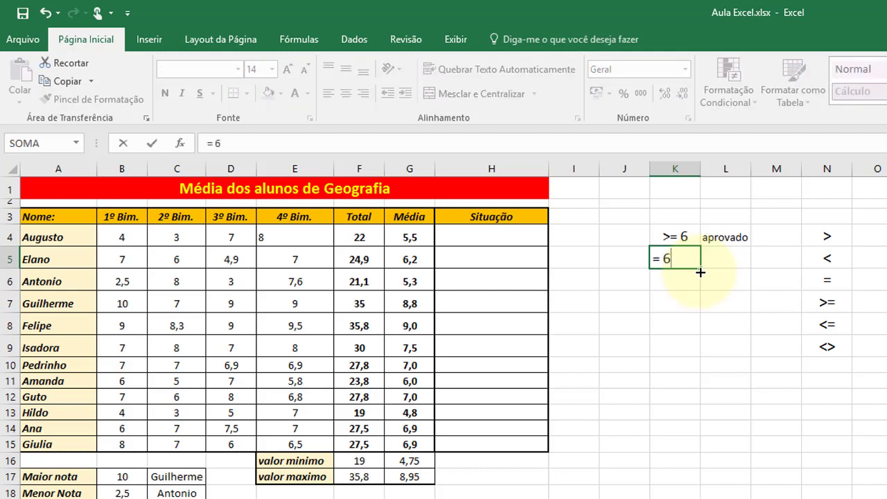
Step: Finish the K5 entry as '. = 6' and put aprovado beside it in L5
left_click(700, 272)
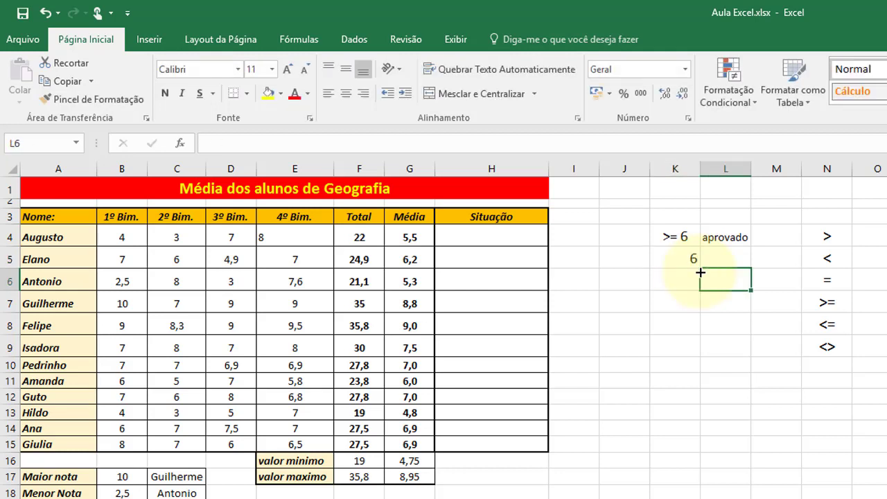
left_click(698, 267)
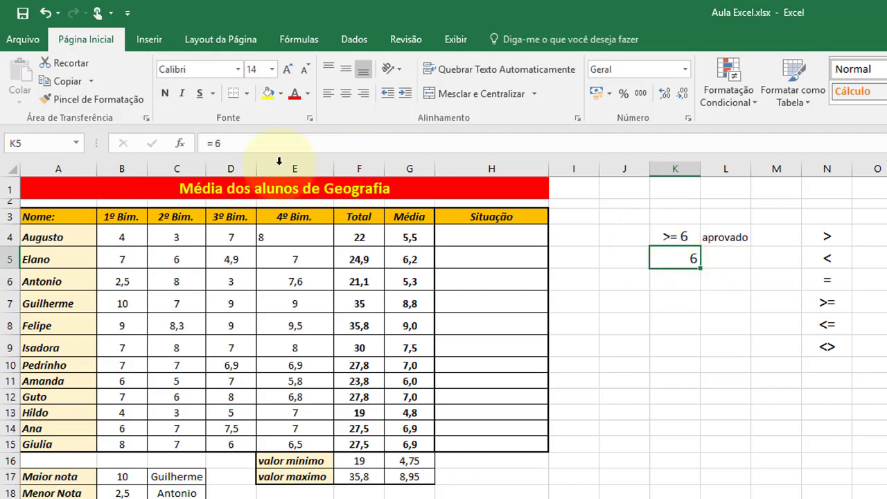
left_click(219, 143)
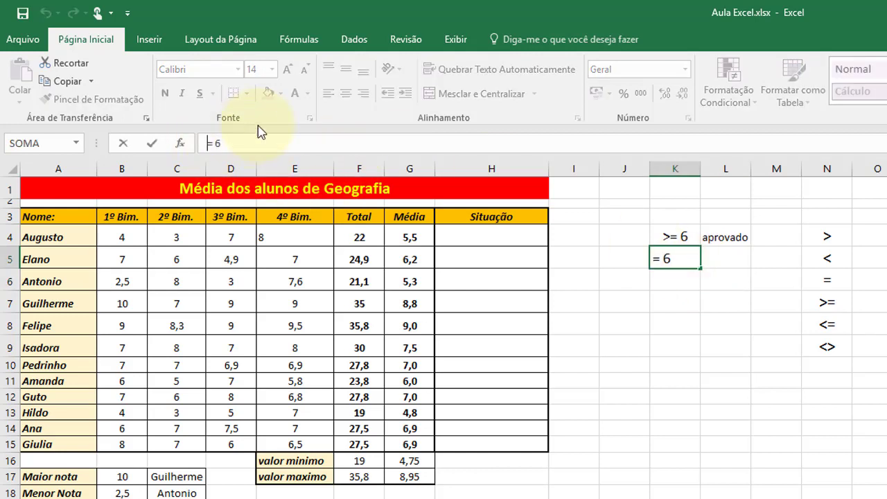
type(".")
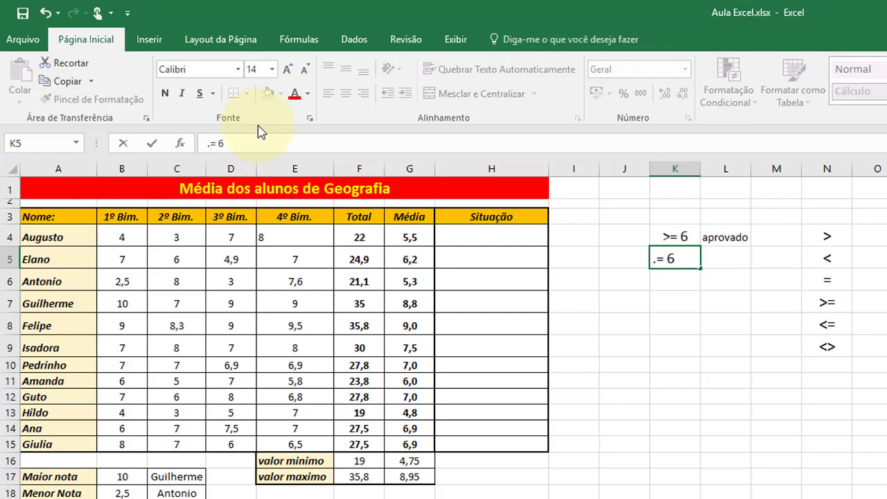
key("Return")
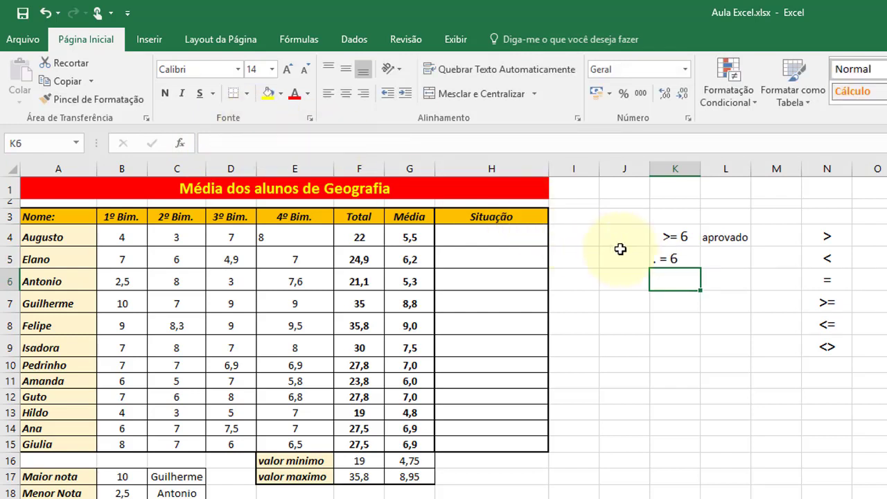
left_click(733, 253)
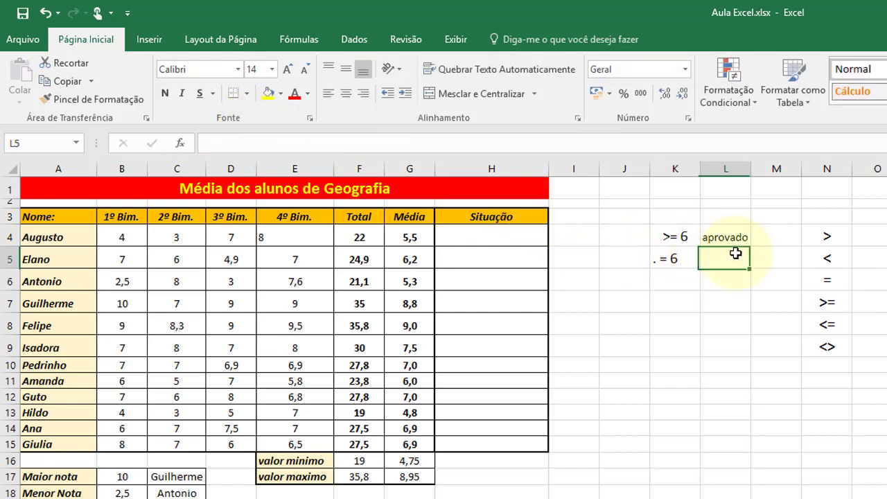
type("aprov")
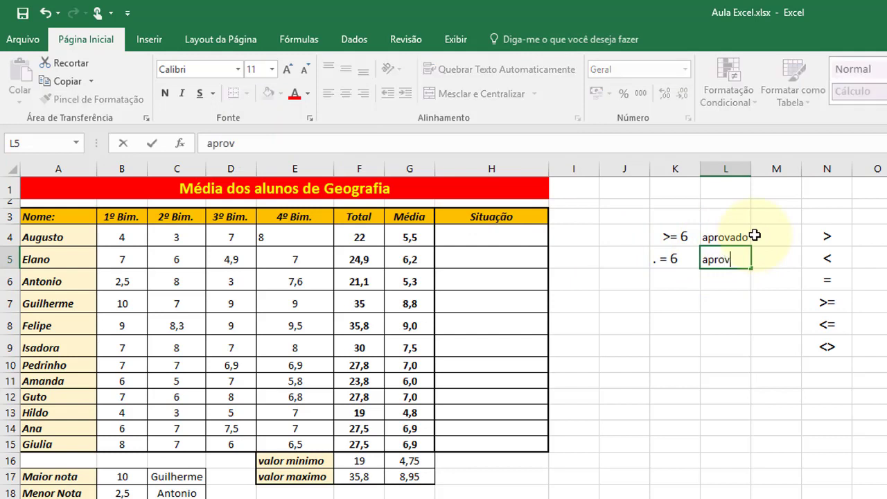
type("ado")
left_click(663, 277)
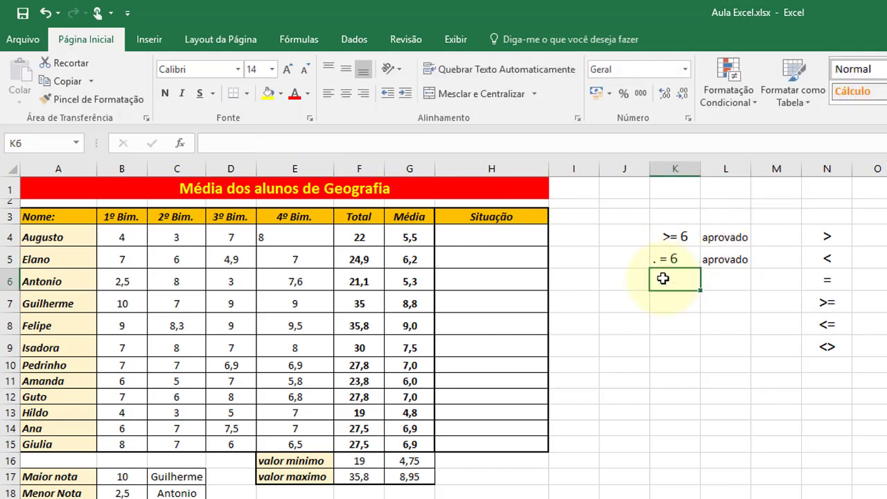
Step: Add '<6' with reprovado in row 6 and widen column L to fit
type("<")
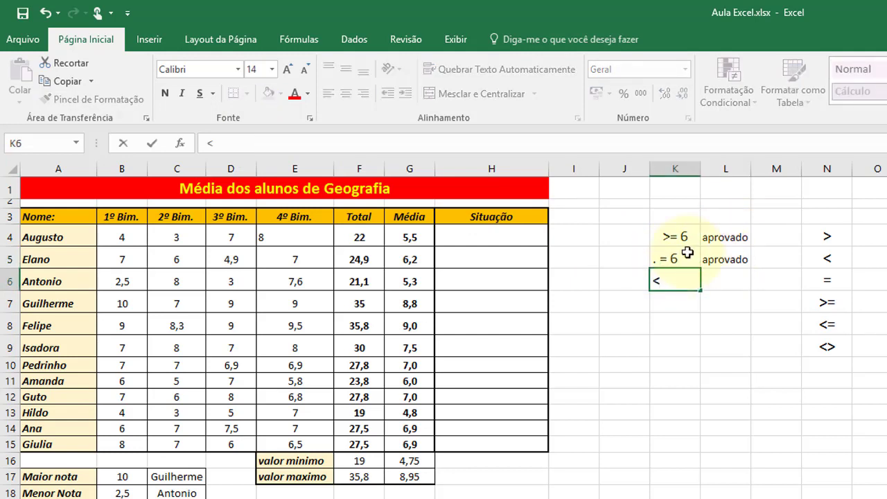
type("6")
key("Return")
key("Right")
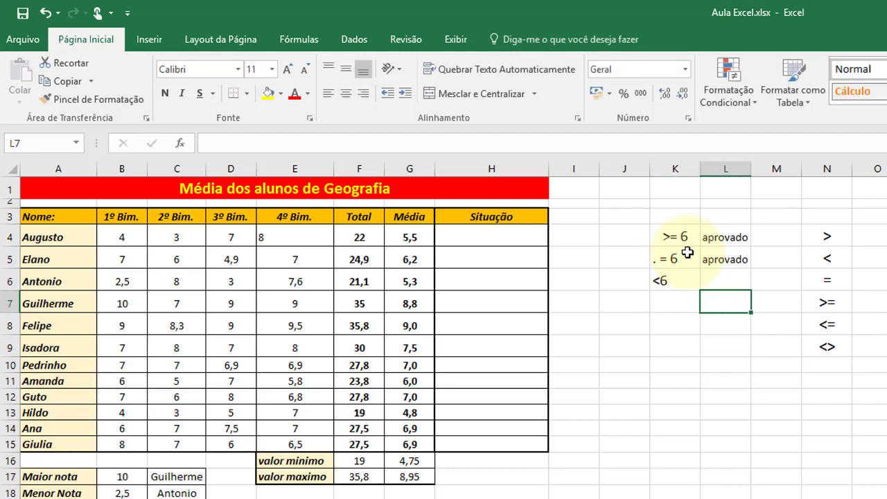
key("Up")
type("repro")
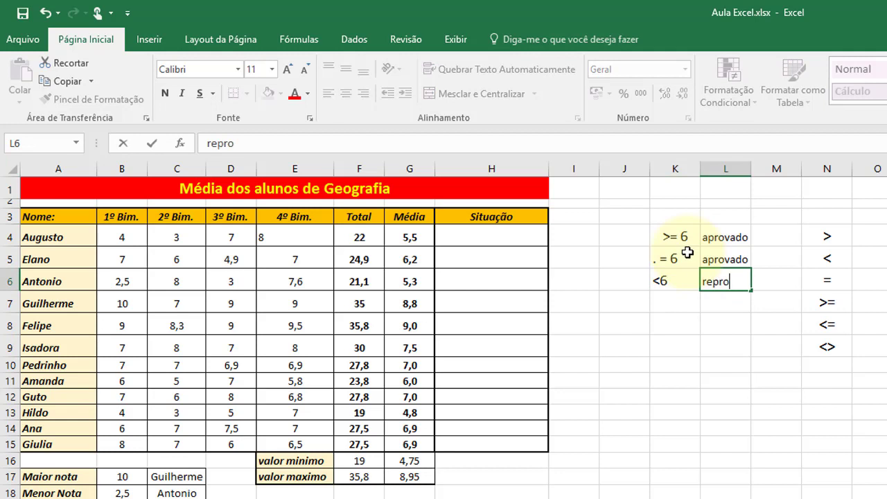
type("vado")
key("Return")
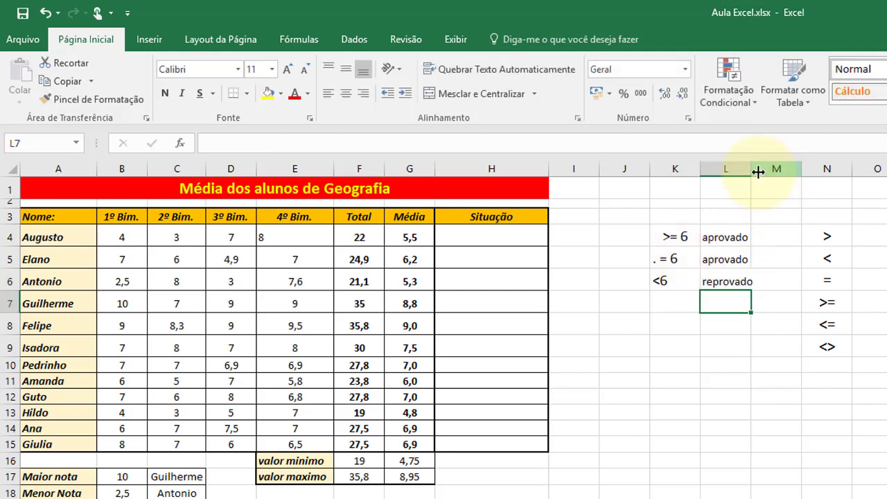
left_click_drag(751, 176, 765, 176)
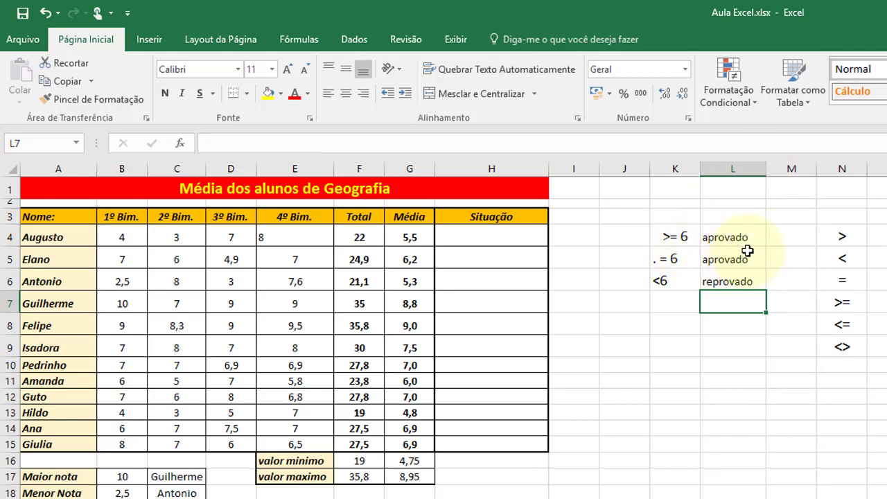
Step: Add '> 6' with aprovado in row 7
left_click(678, 298)
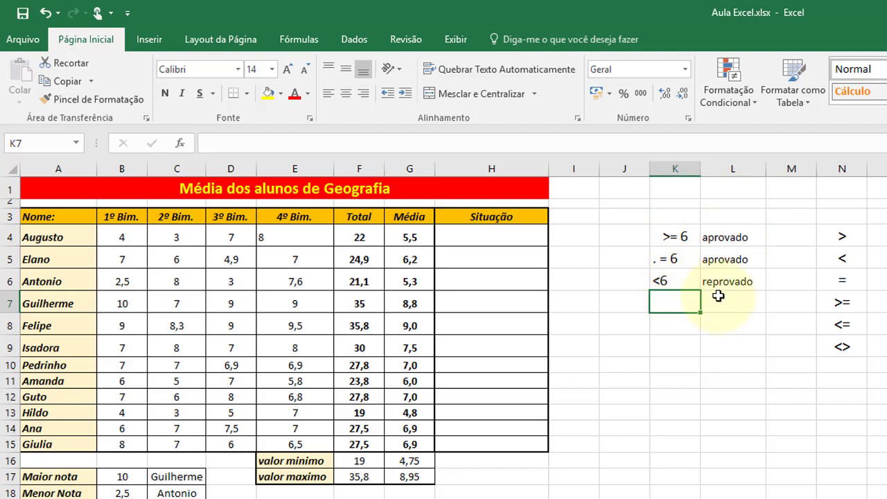
type(">")
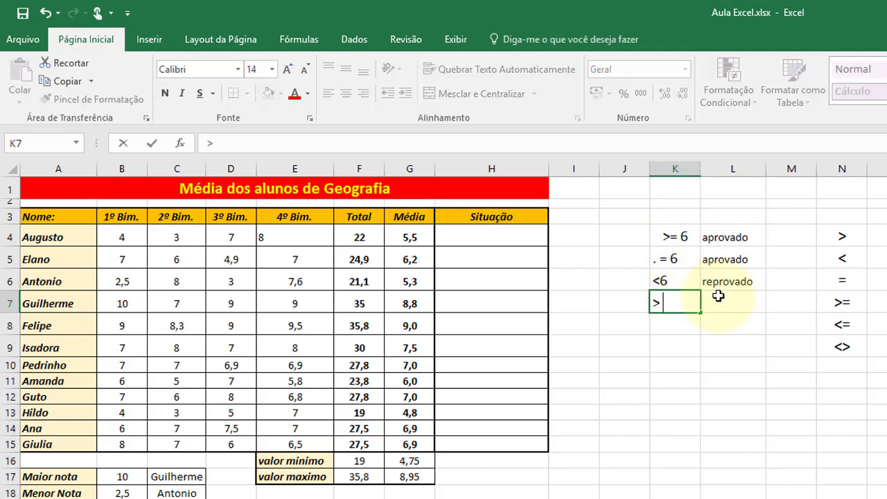
type(" 6")
key("Return")
key("Right")
key("Up")
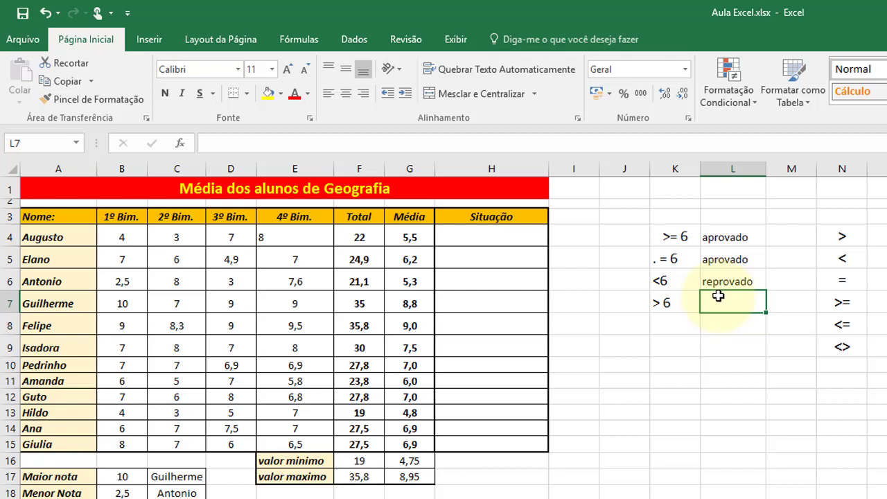
type("aprovad")
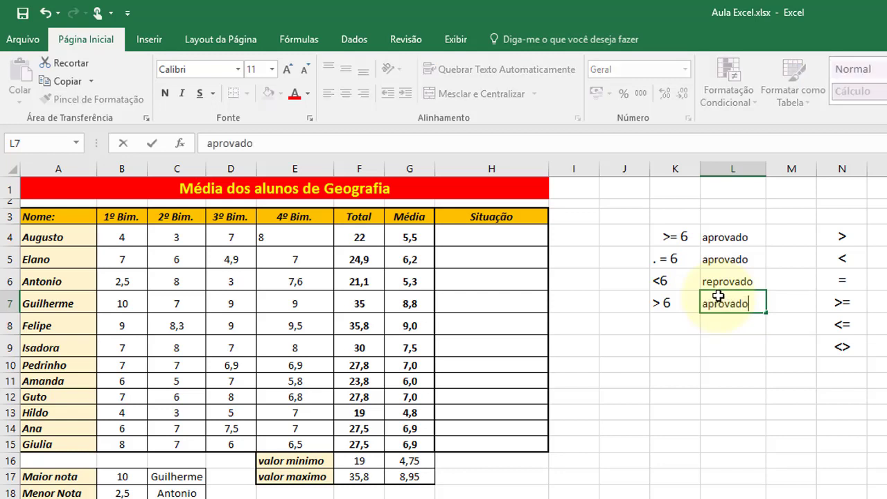
type("o")
key("Return")
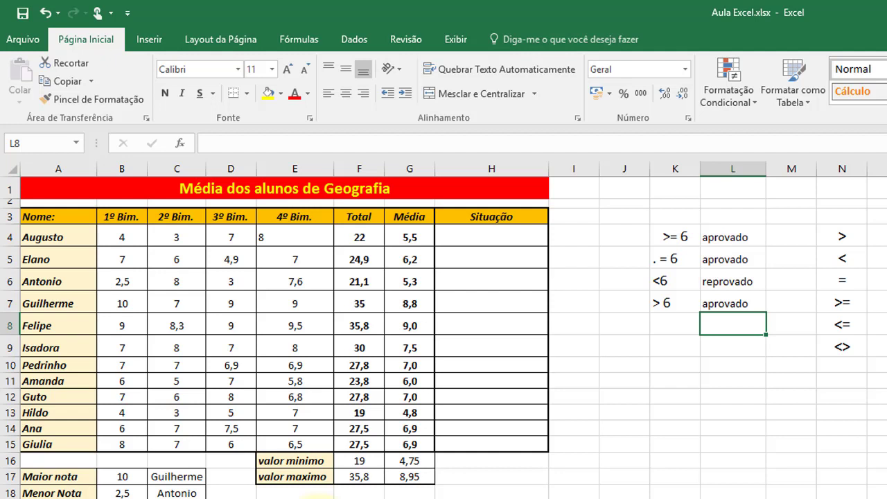
Step: Point out the >, >= and <> operators in column N, then select P4
left_click(482, 234)
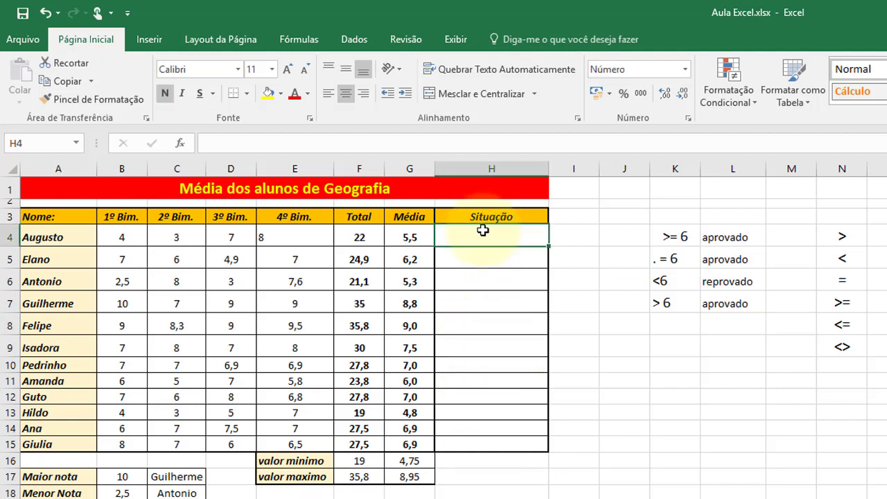
left_click(842, 236)
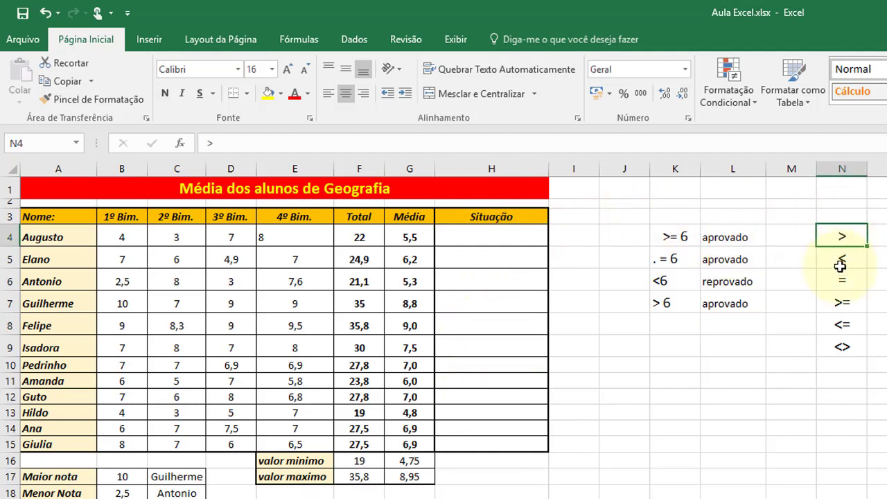
left_click(841, 303)
left_click(840, 343)
left_click(507, 236)
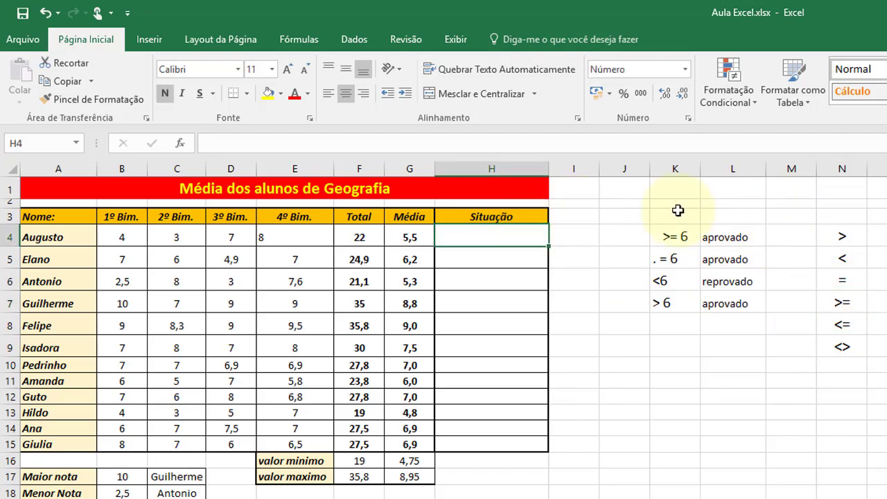
left_click(661, 170)
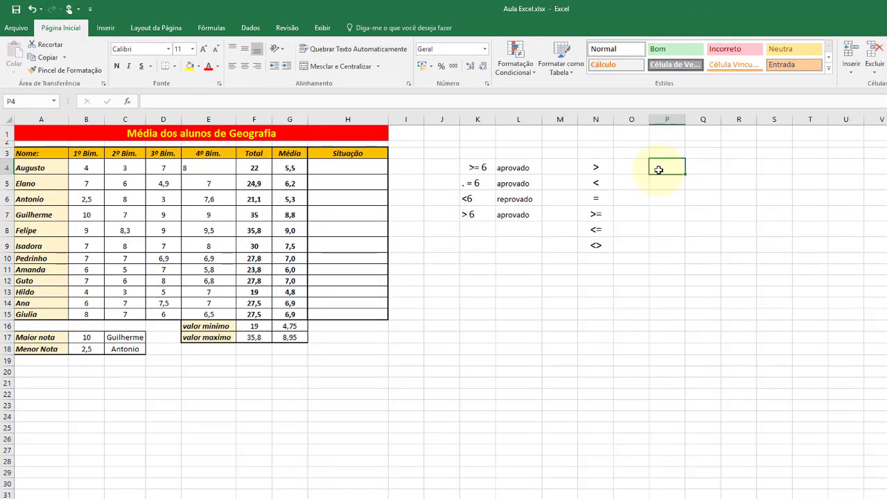
Step: Type the IF syntax note se(testelógico;"verdadeiro";"falso") into P4
type("se(")
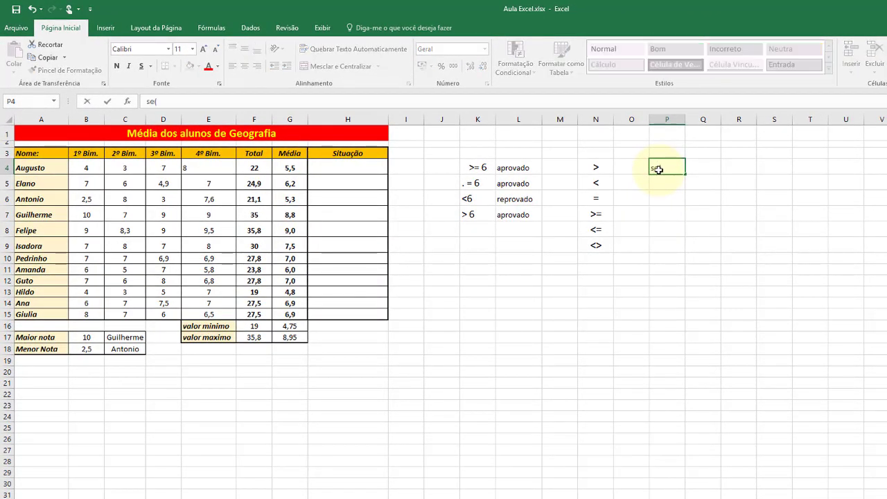
type("teste")
type("l")
type("ógico")
type("ç")
type("^")
key("BackSpace")
key("BackSpace")
type(".")
key("BackSpace")
type(";")
type("'")
type("verdade")
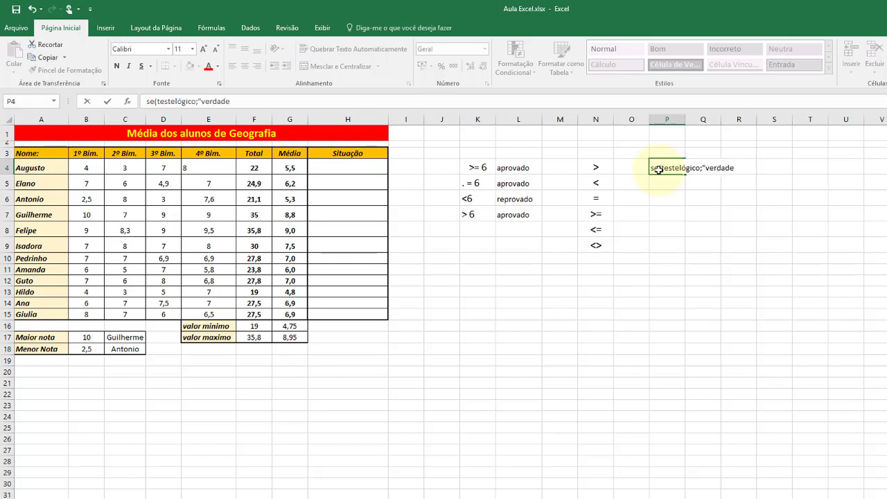
type("iro\"")
type(";")
type("\"falso\"")
type(")")
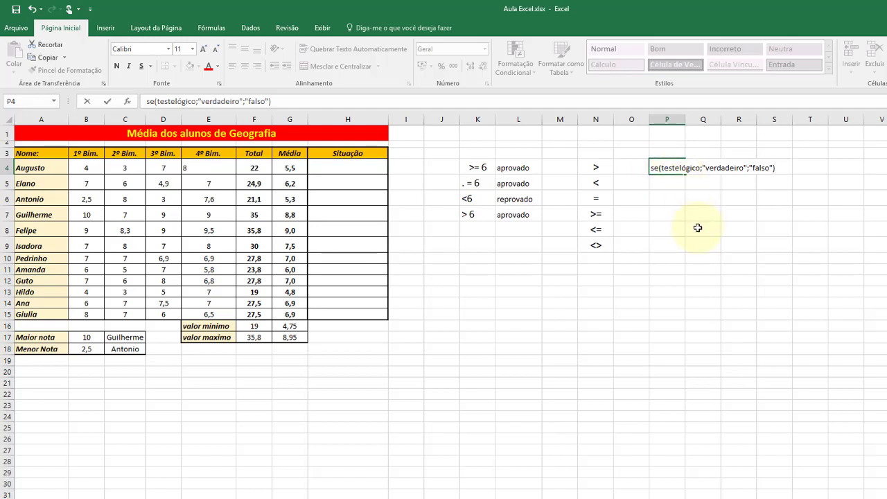
left_click(741, 211)
Step: Set the syntax note across P4:S4 to 18-point font
left_click(663, 167)
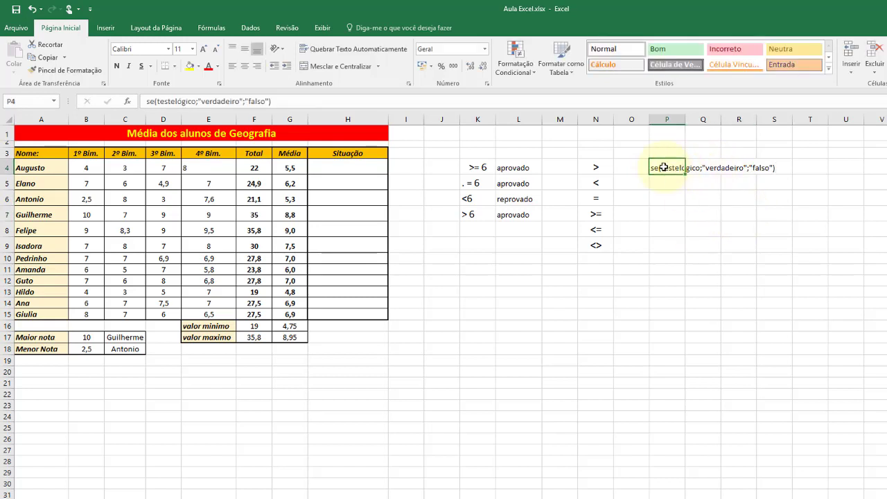
left_click_drag(663, 167, 781, 167)
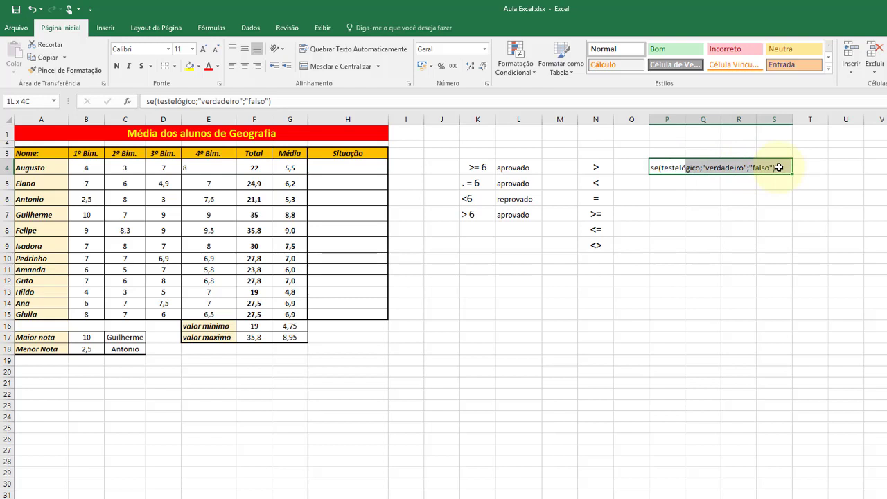
left_click(192, 49)
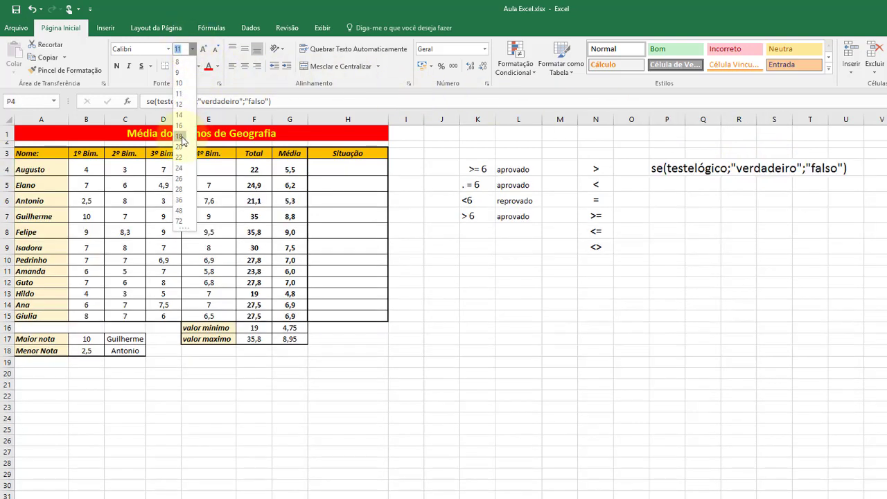
left_click(182, 137)
left_click(657, 231)
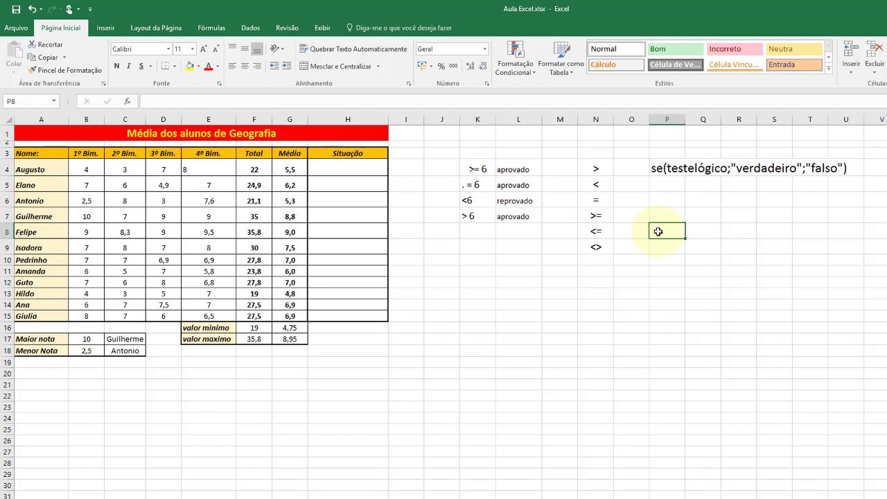
left_click(347, 164)
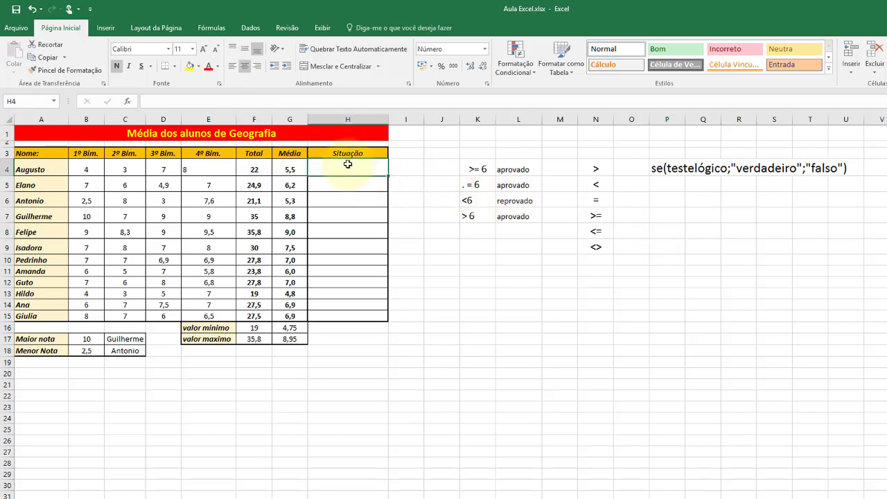
Step: Begin H4's formula as =se(G4>=6; to test Augusto's average against 6
type("=")
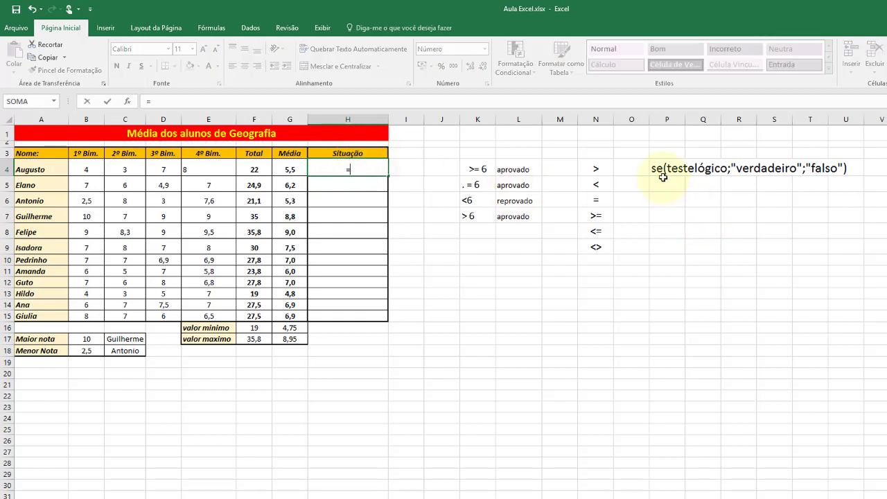
type("se")
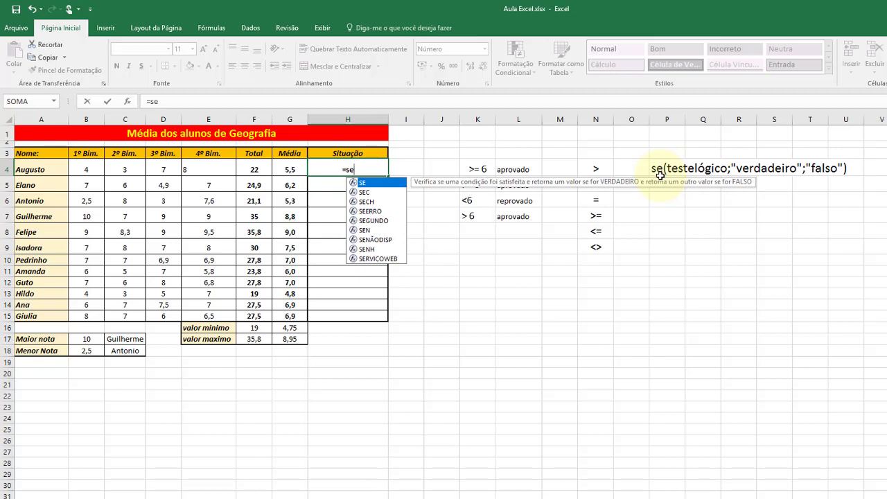
type("(")
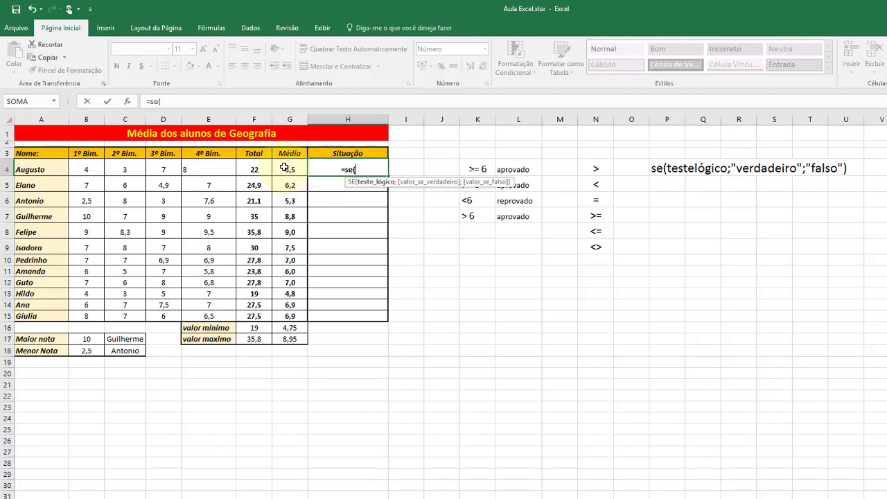
left_click(284, 168)
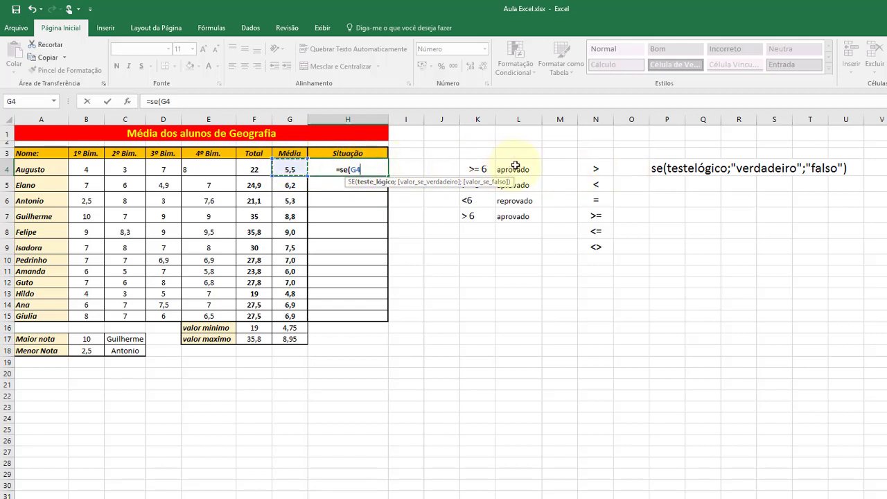
type(">=")
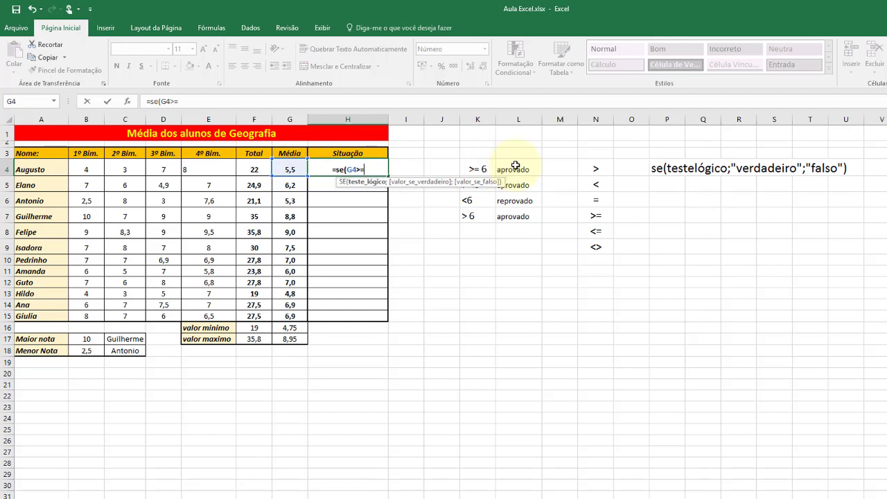
type("6")
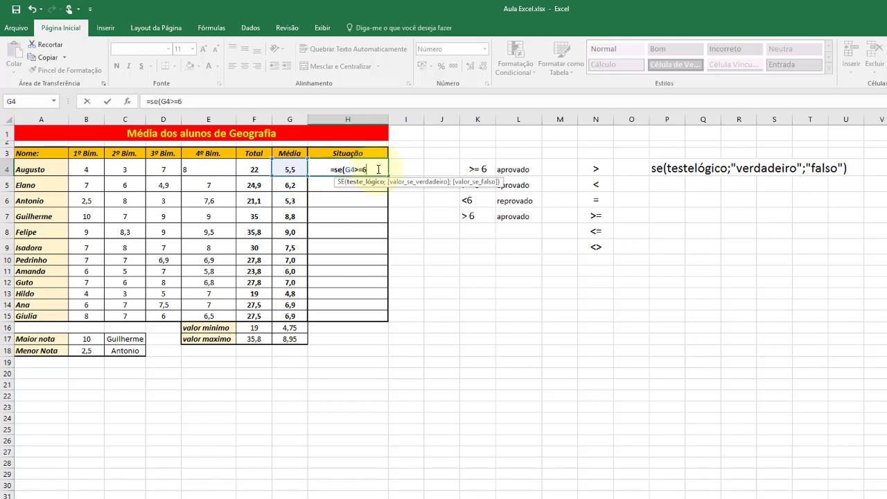
type("ç")
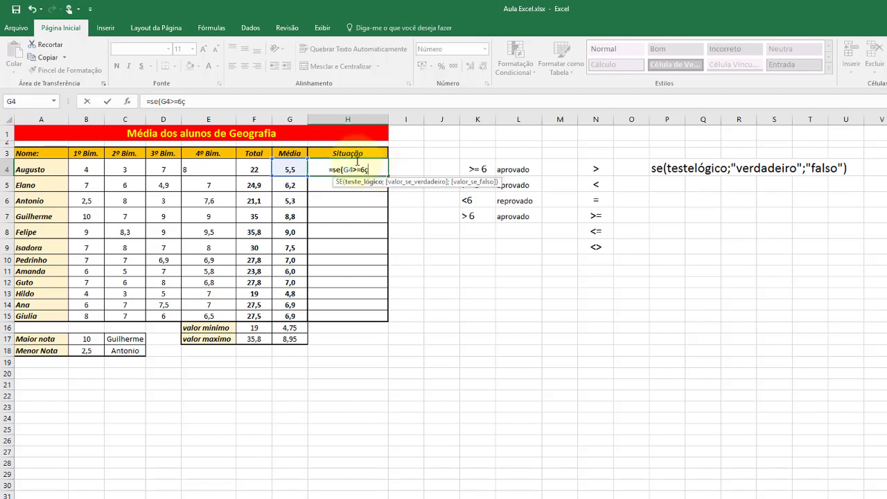
key("BackSpace")
type(";")
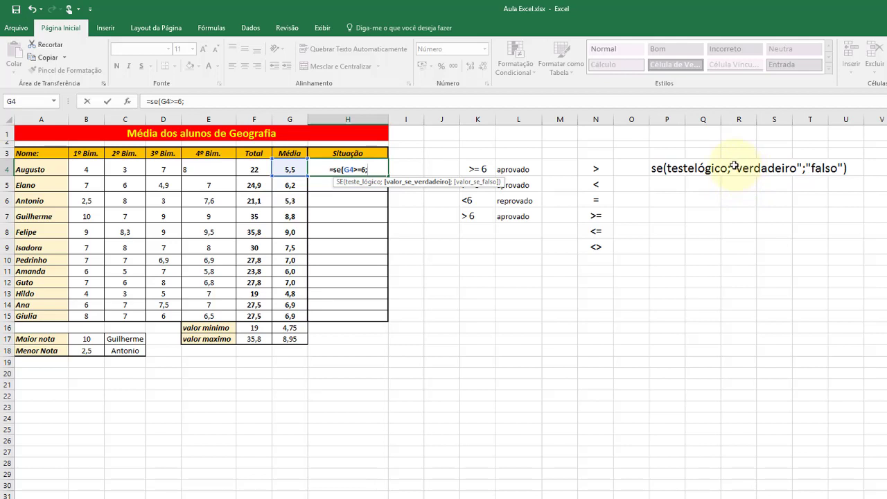
type("\"")
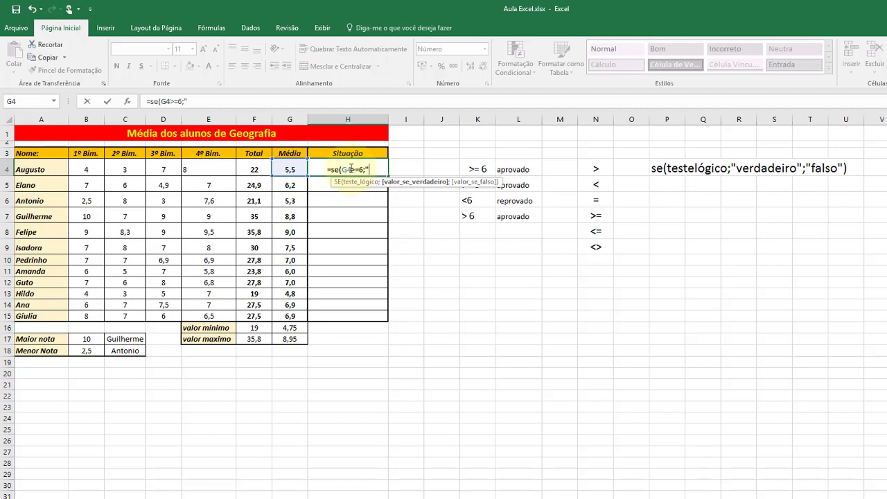
Step: Make H4's true result "Aprovado" after =se(G4>=6;, in place of the long congratulation message
type("Ap")
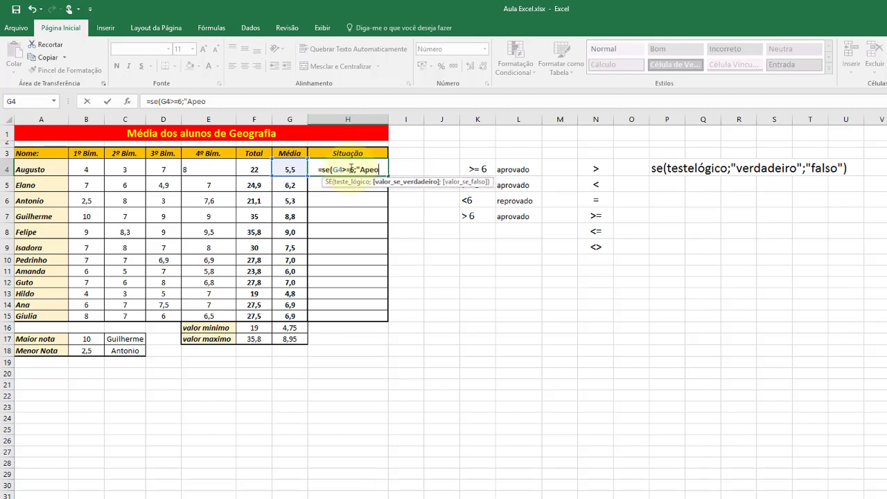
type("rovado")
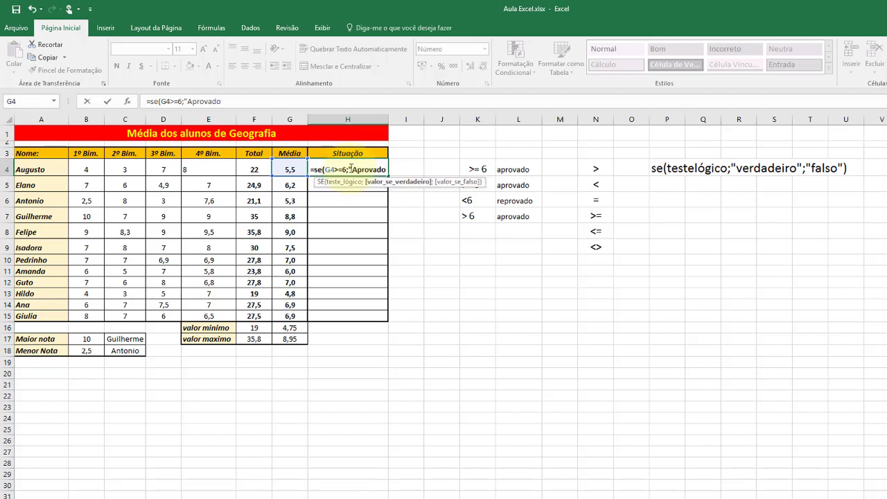
type("\"")
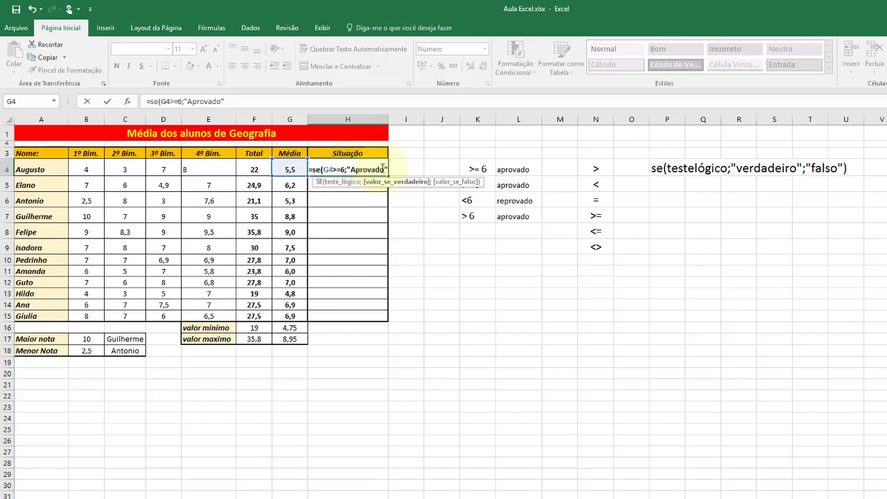
double_click(352, 168)
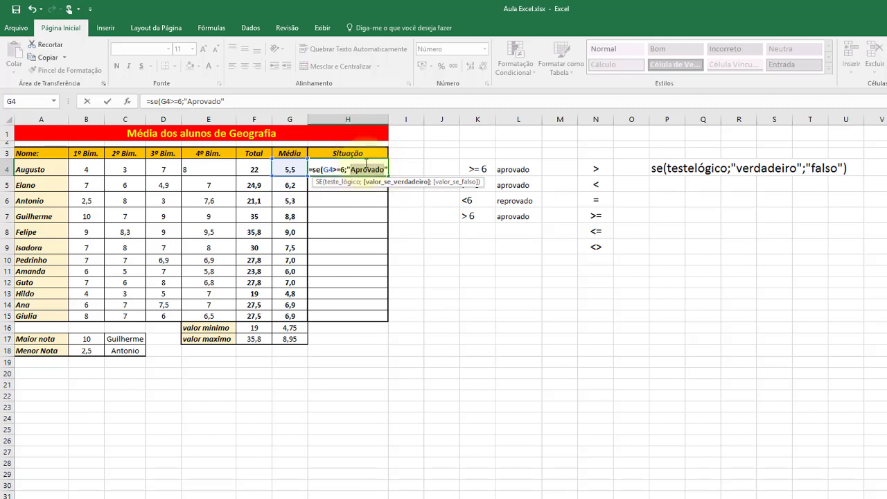
type("Parabé")
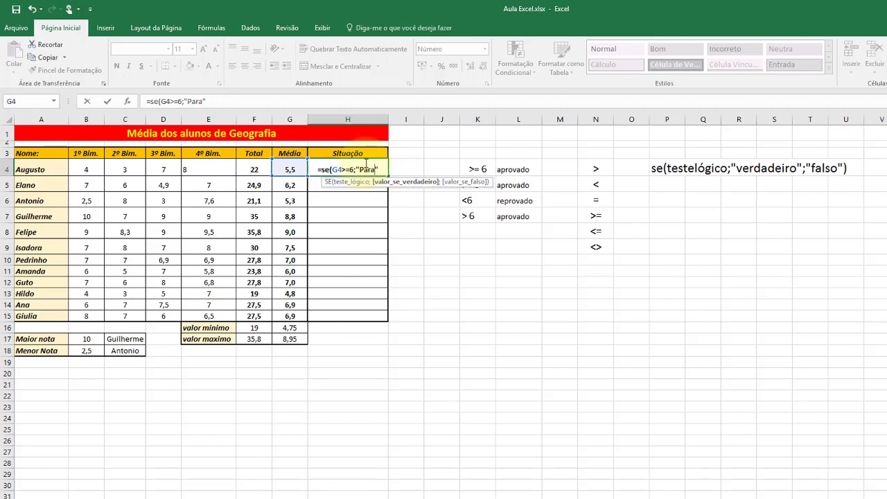
type("ns,")
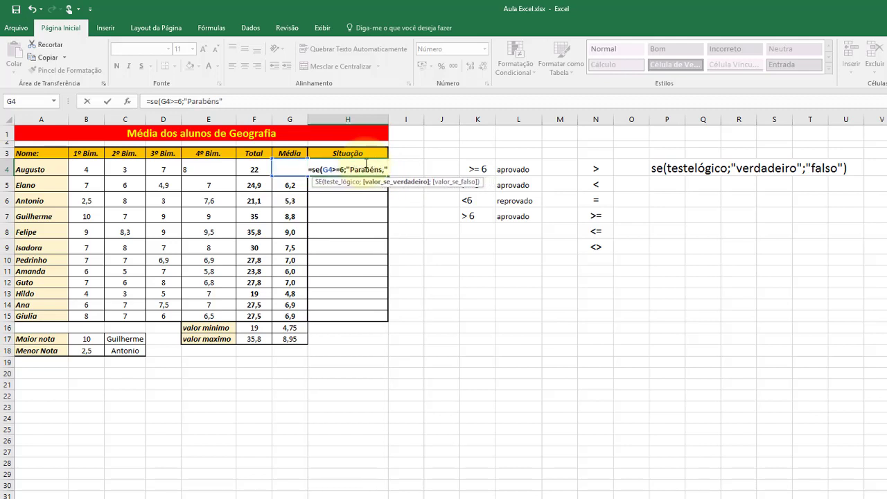
type(" voc")
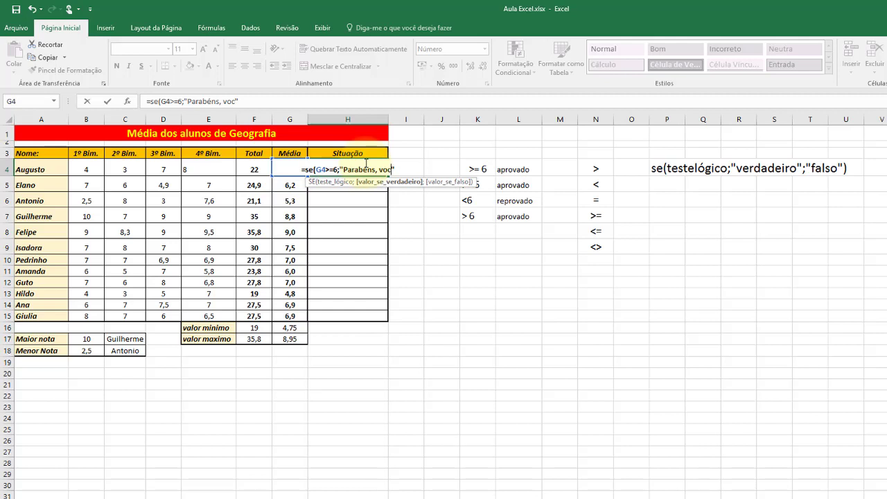
type("ê ")
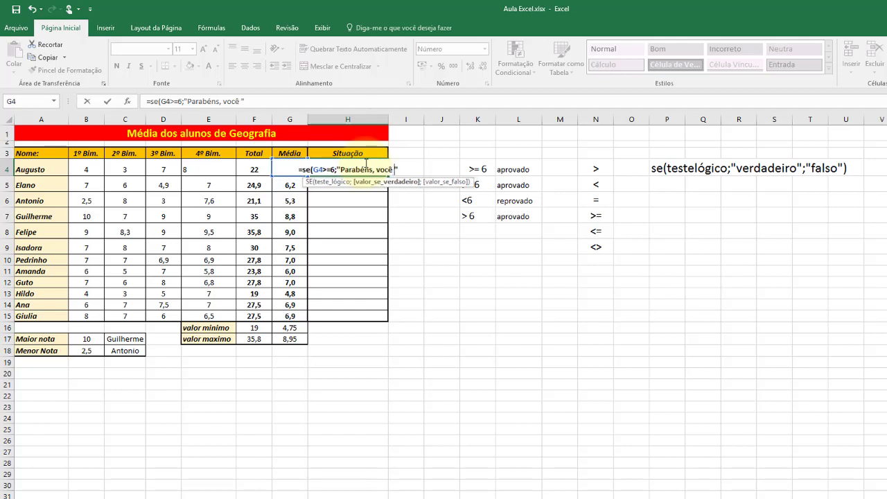
type("foi aprova")
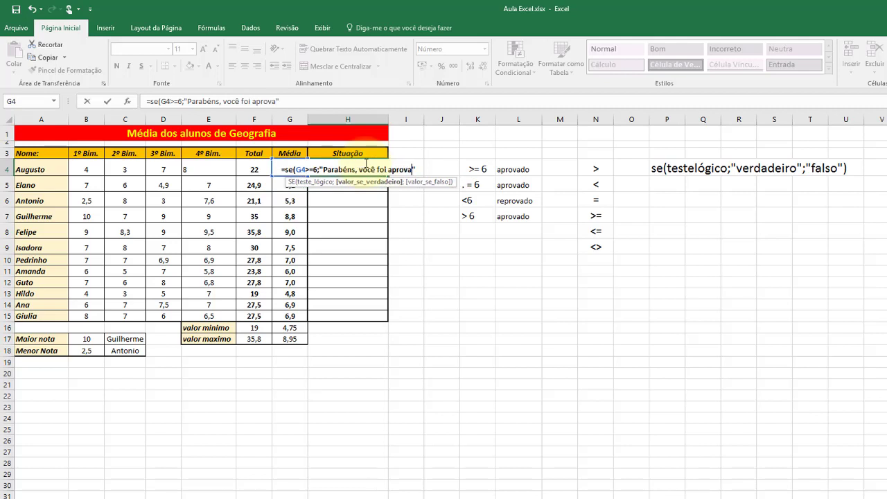
type("do")
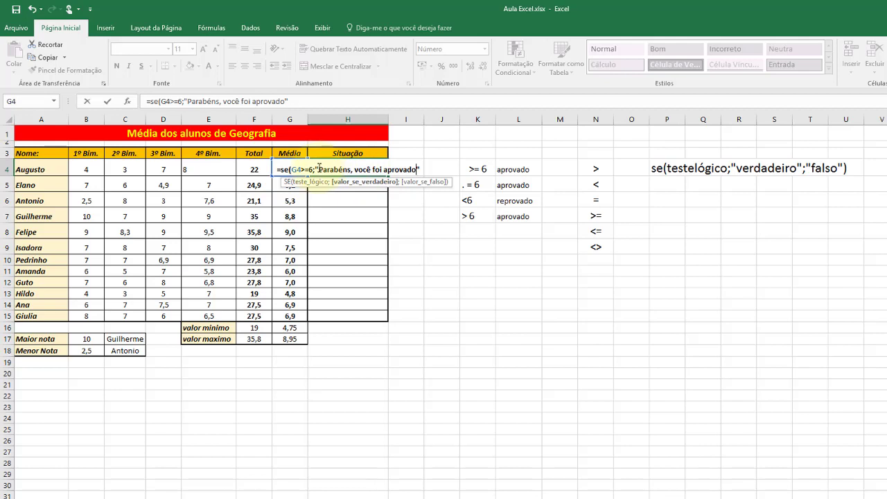
left_click_drag(319, 167, 417, 167)
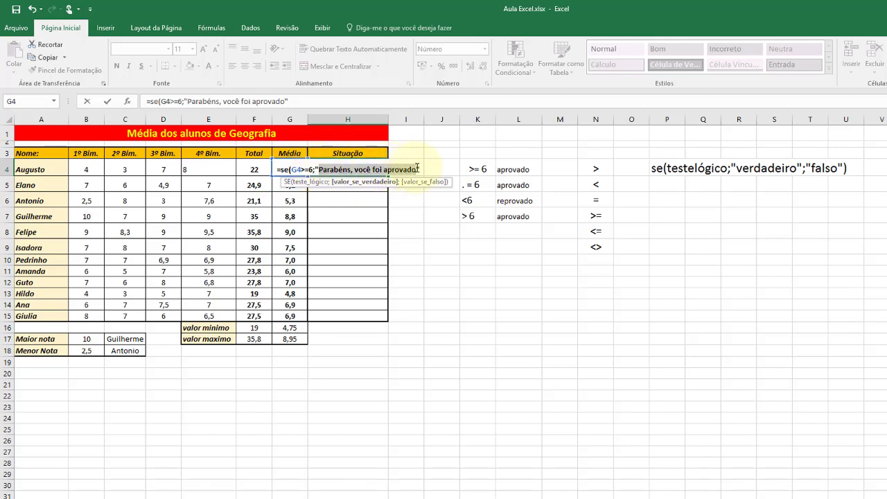
type("Aprova")
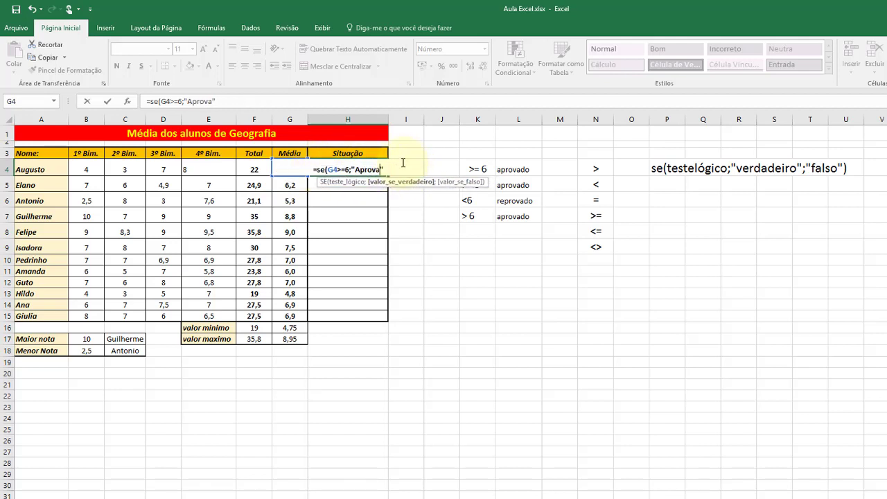
type("do")
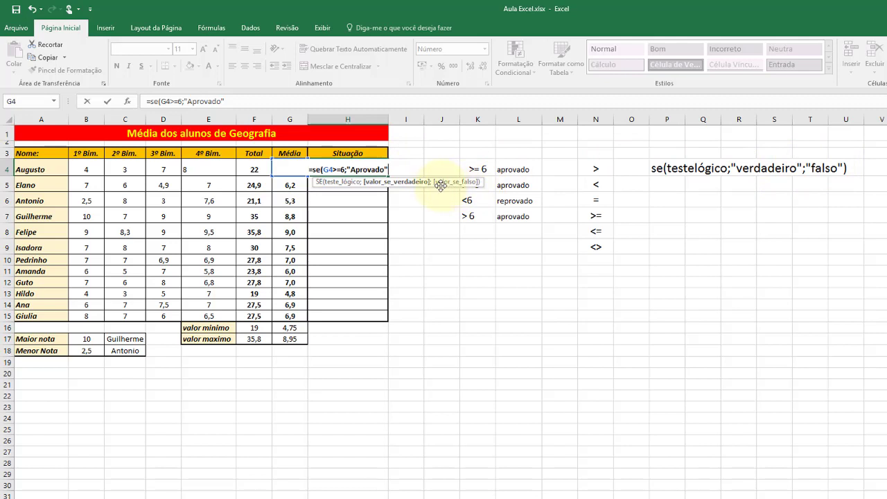
Step: Complete H4's formula as =se(G4>=6;"Aprovado";"Reprovado") with the closing parenthesis
type(";")
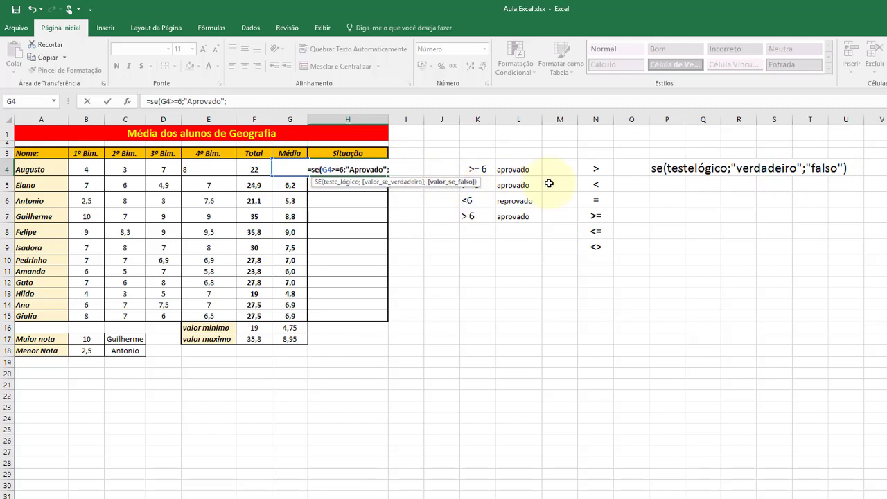
type("\"")
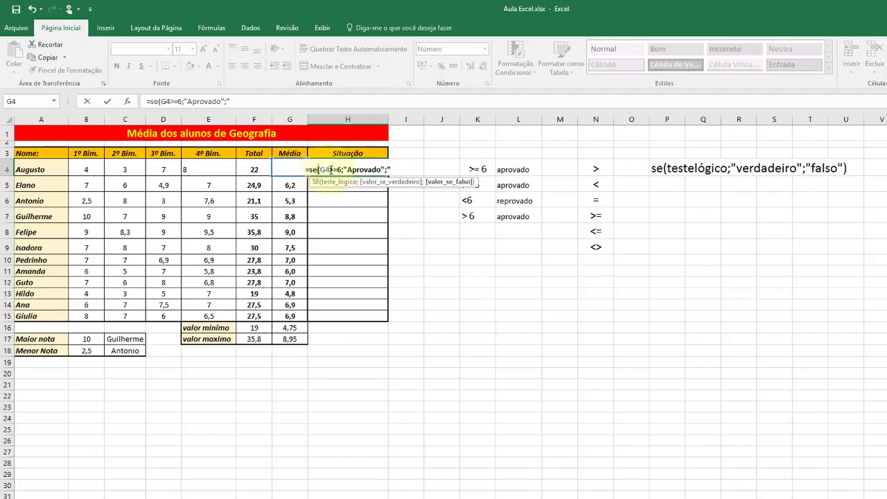
left_click_drag(319, 170, 343, 170)
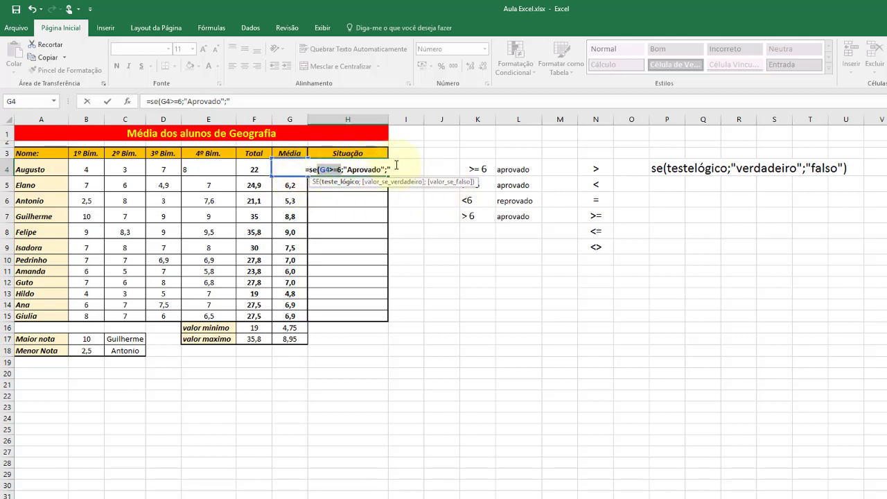
key("End")
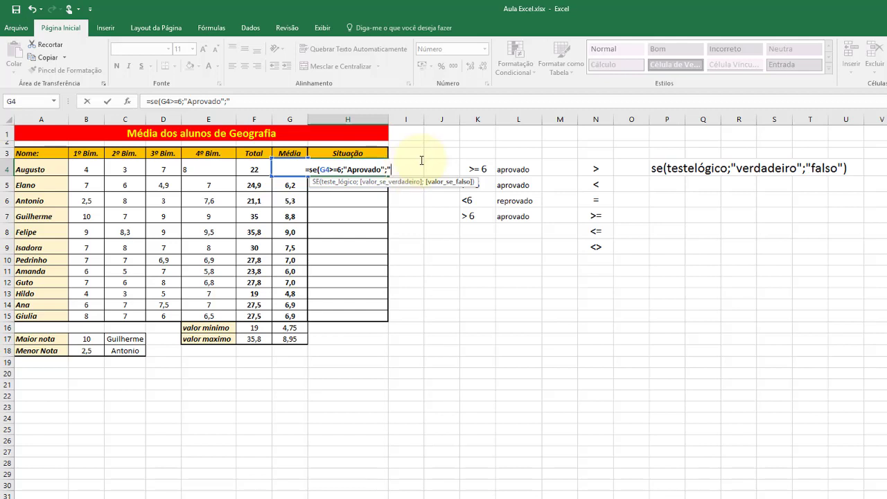
type("Repro")
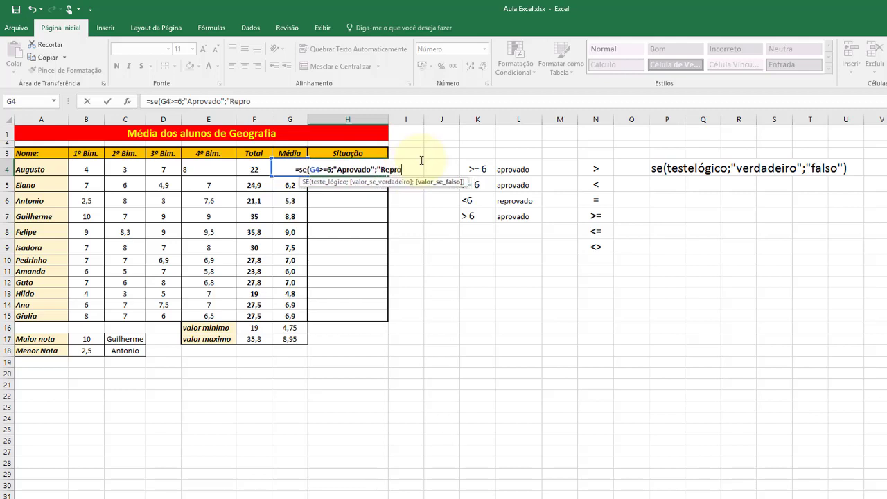
type("vado")
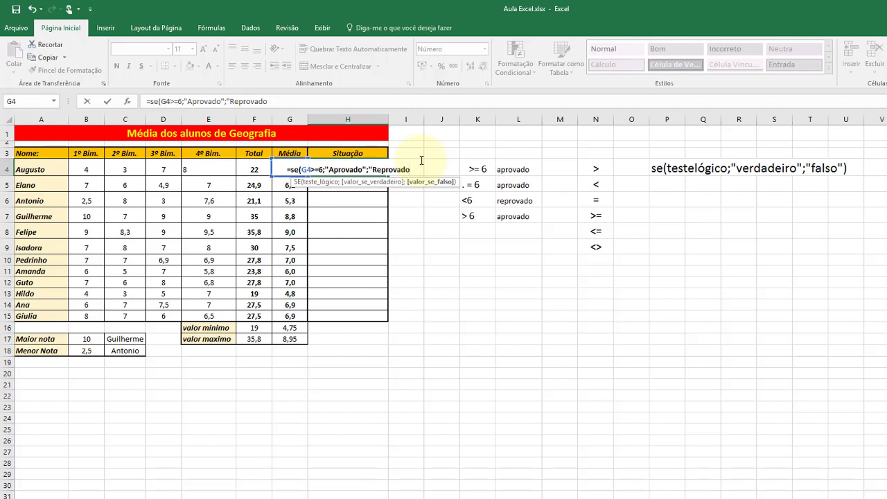
type("\"")
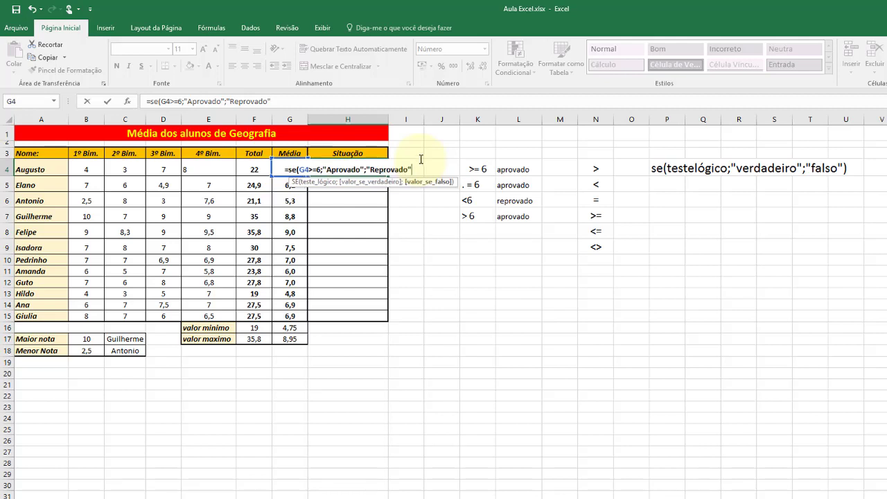
left_click(319, 169)
type(")")
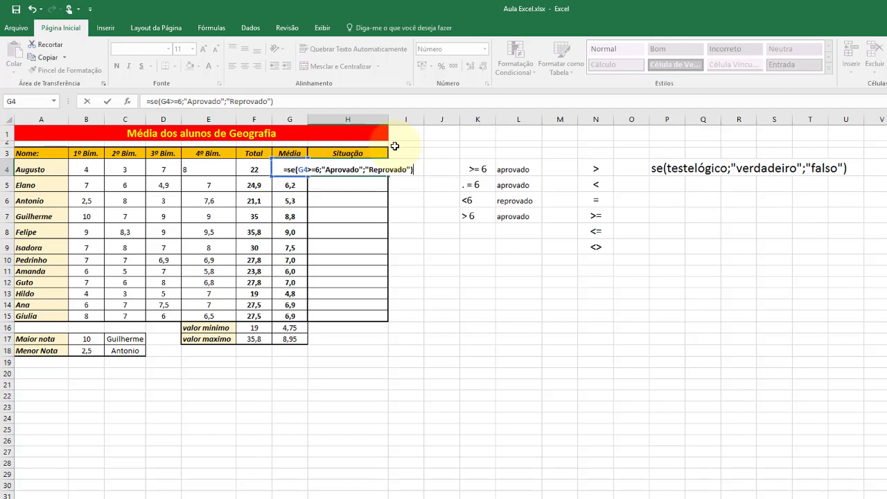
Step: Commit H4's formula so Augusto's Situação shows Reprovado, then reselect H4 to review it
key("Return")
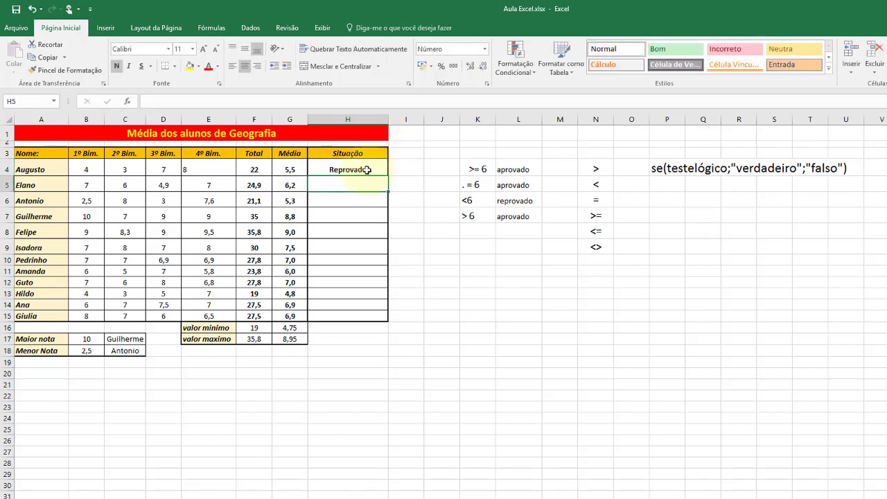
left_click(364, 169)
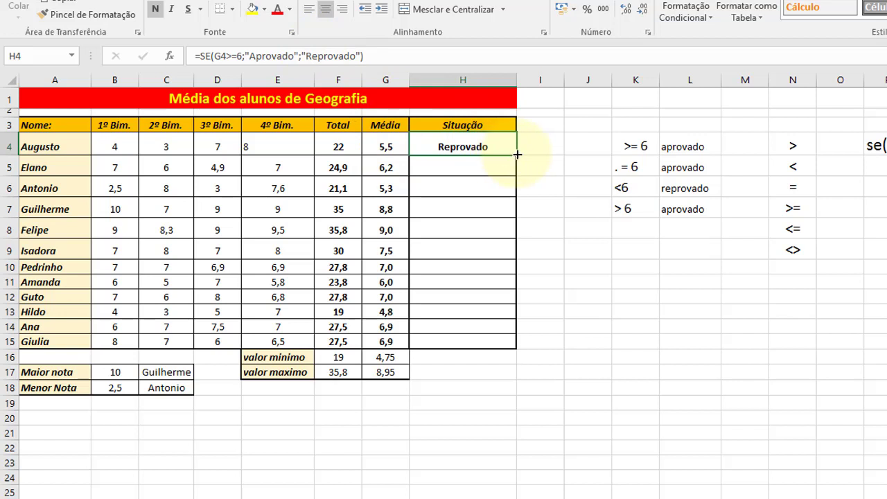
Step: Fill the Situação formula from H4 down to H15 and inspect H4
left_click_drag(517, 155, 519, 356)
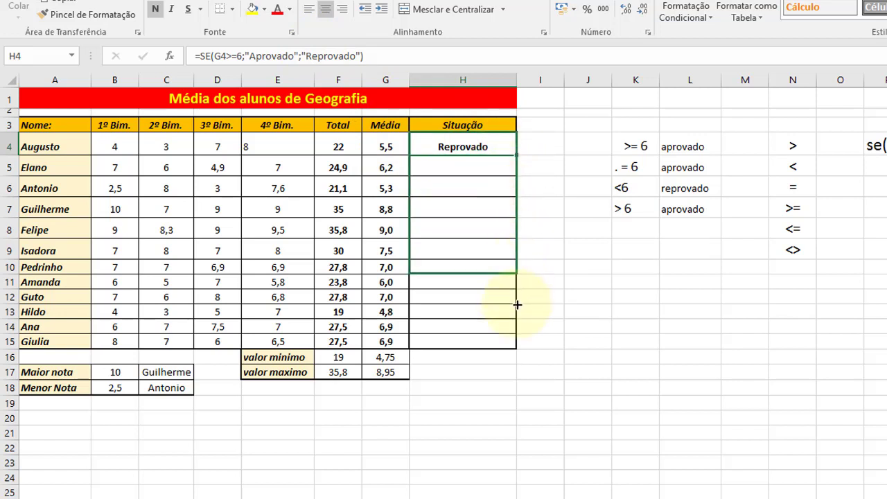
left_click(534, 398)
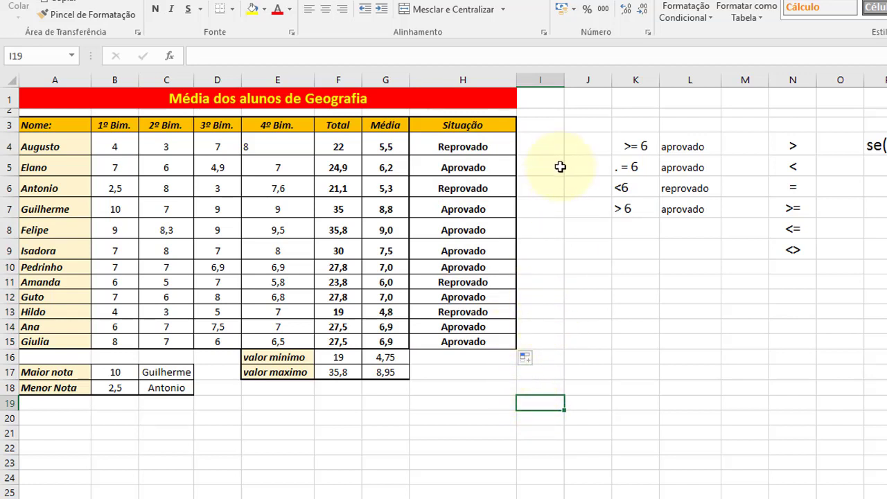
left_click(463, 146)
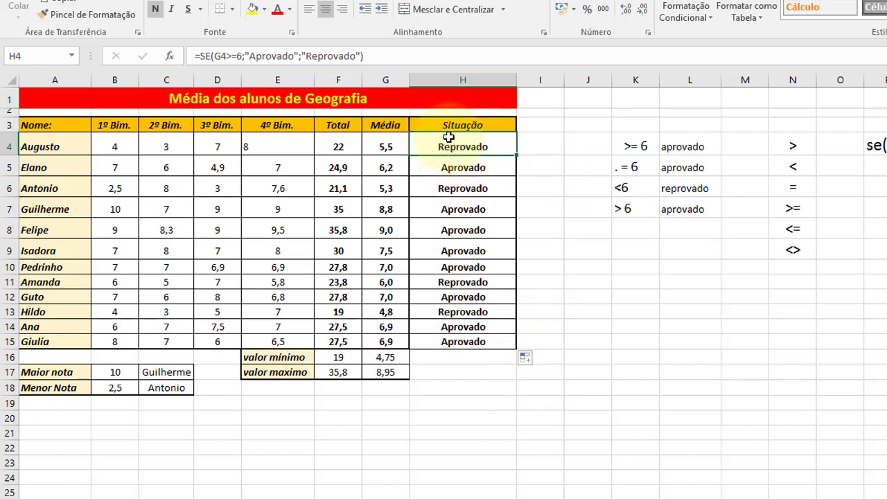
Step: Check the copied Situação formulas in H5 through H9
left_click(464, 171)
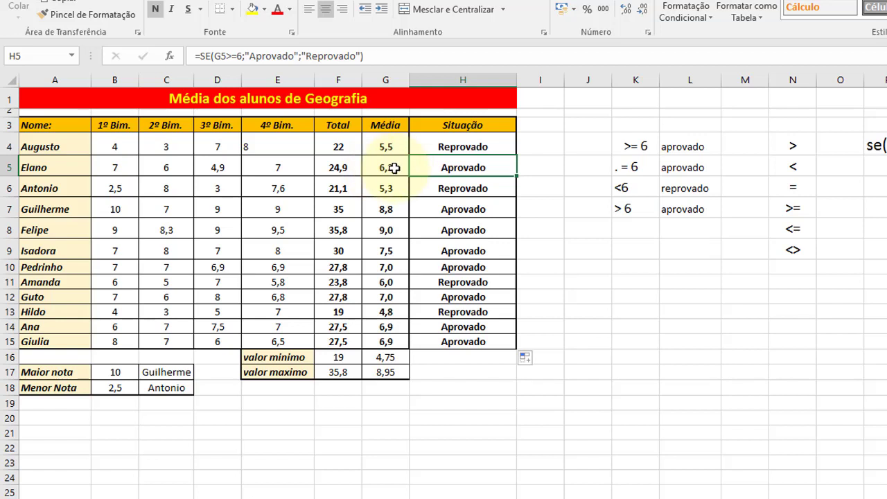
left_click(460, 201)
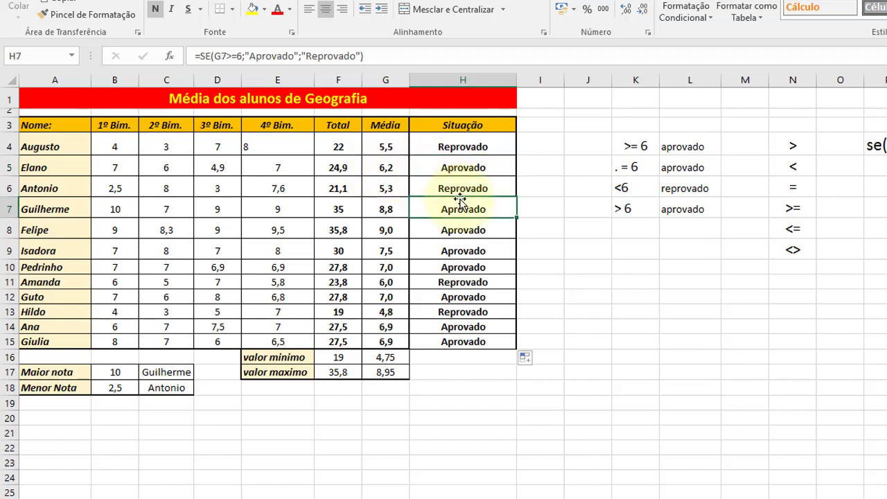
left_click(461, 191)
left_click(458, 210)
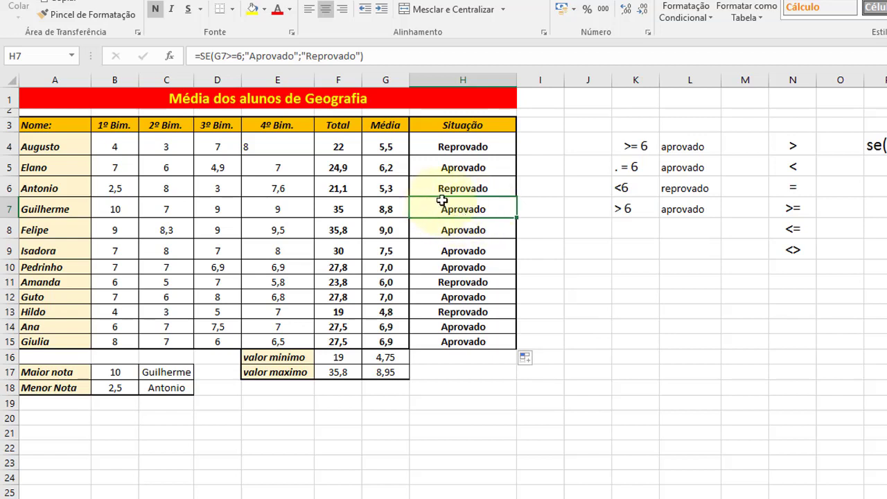
left_click(458, 230)
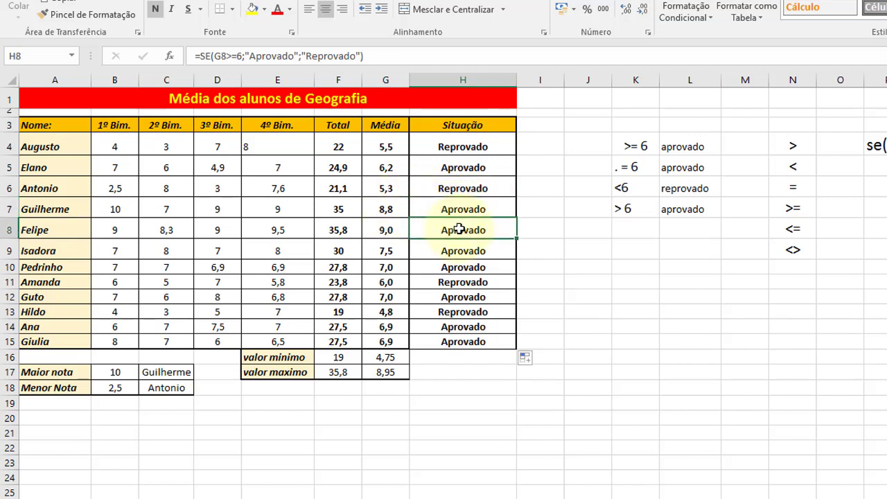
left_click(467, 251)
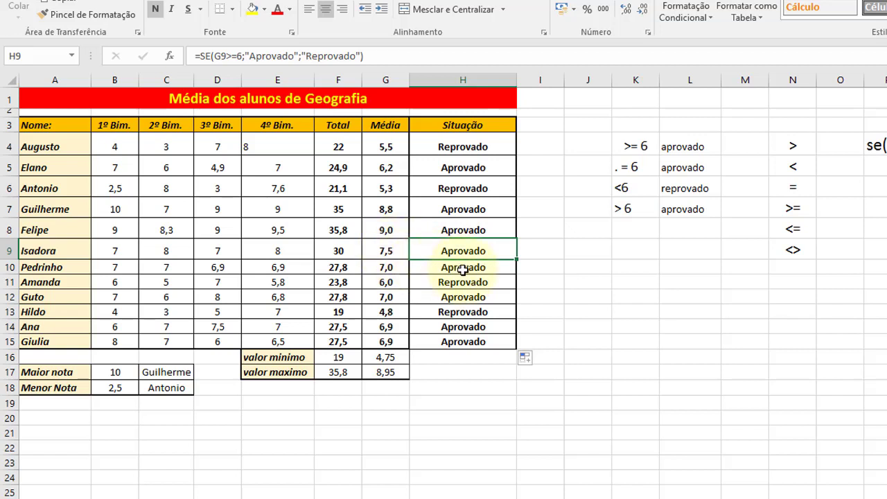
Step: Append (a) to Aprovado and Reprovado in H9's formula so it shows Aprovado(a)
left_click(293, 56)
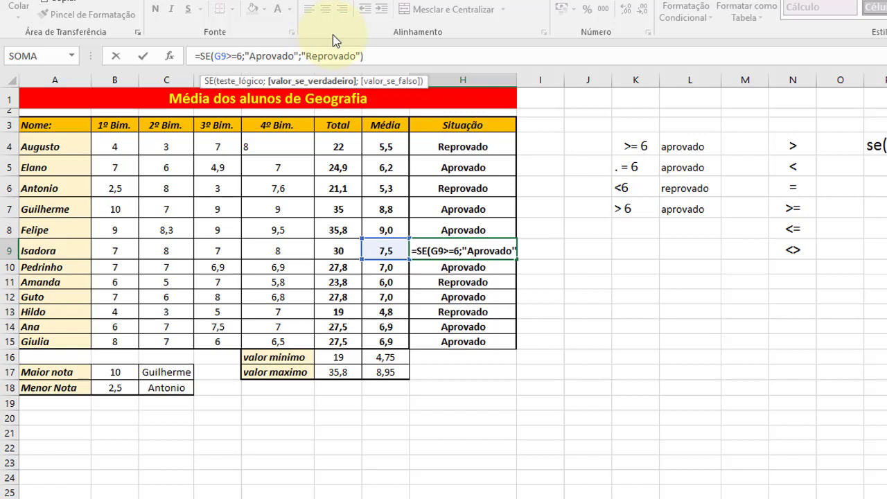
type("(a)")
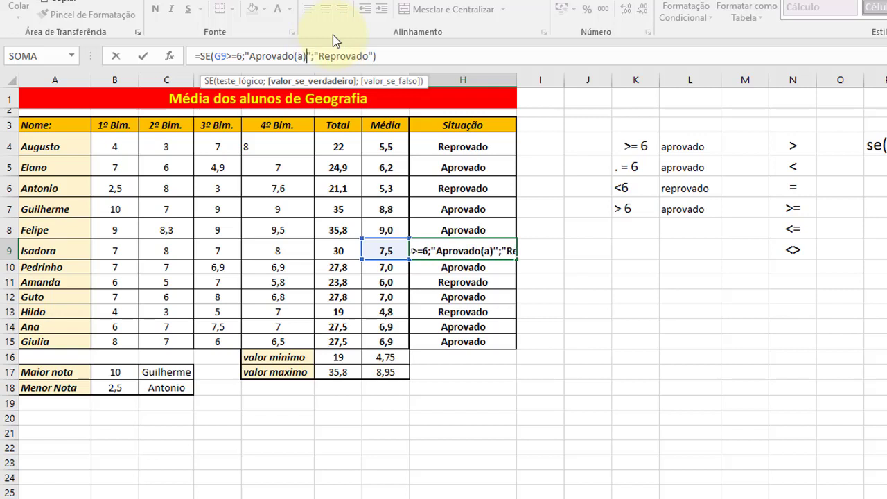
left_click(367, 56)
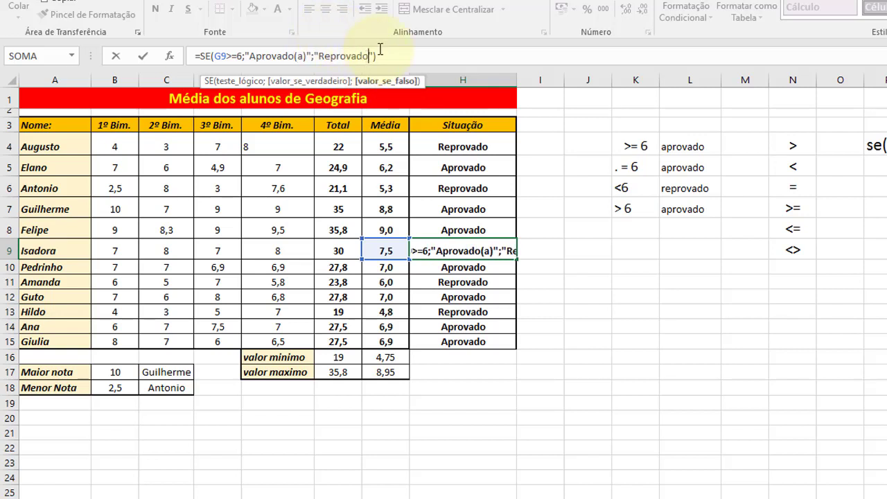
type("(a)")
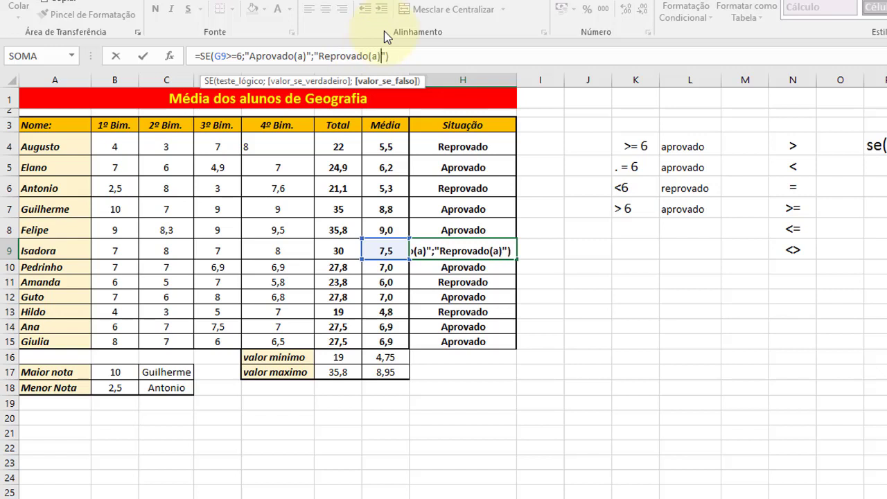
key("Return")
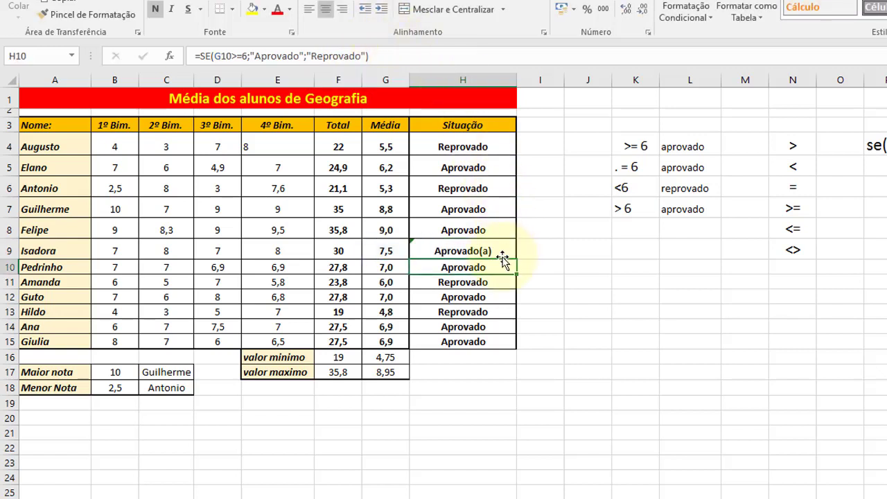
left_click(502, 254)
Step: Fill H9's Aprovado(a)/Reprovado(a) formula up to H4 and down to H15
left_click_drag(518, 259, 528, 142)
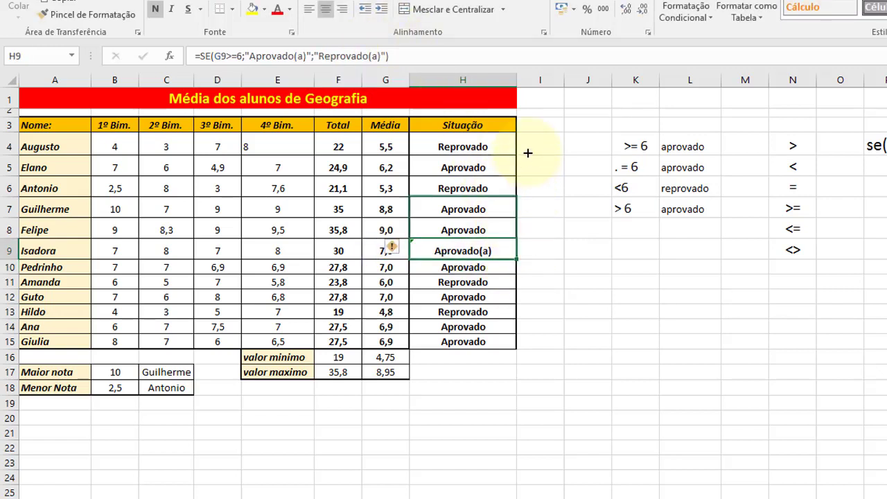
left_click(502, 252)
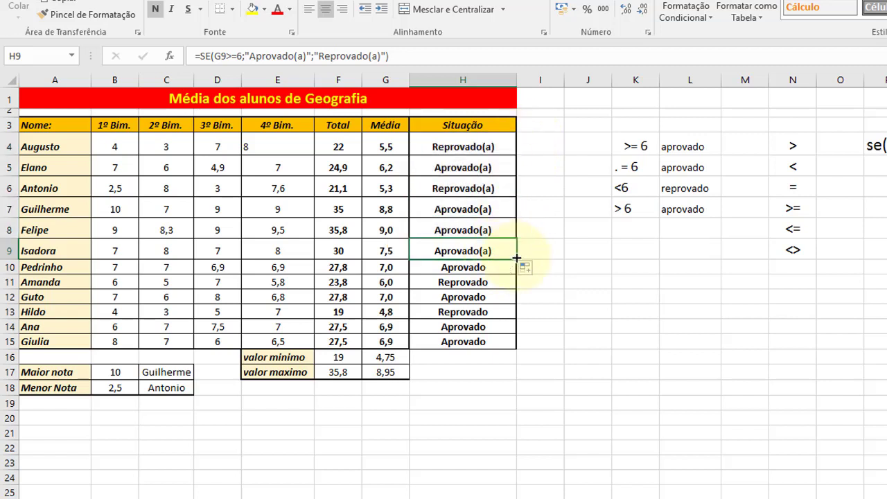
left_click_drag(516, 258, 518, 345)
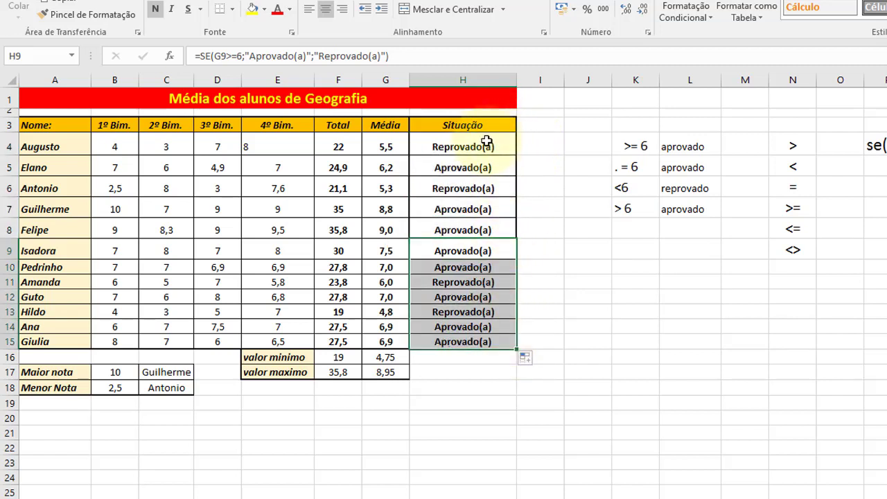
left_click(550, 192)
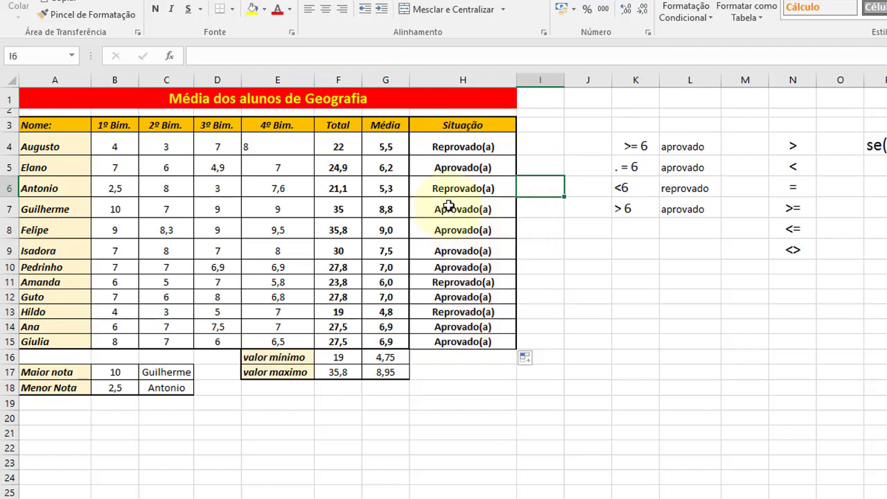
Step: Check the status formulas in H4 and H10–H15, then the average formula in G11
left_click(461, 145)
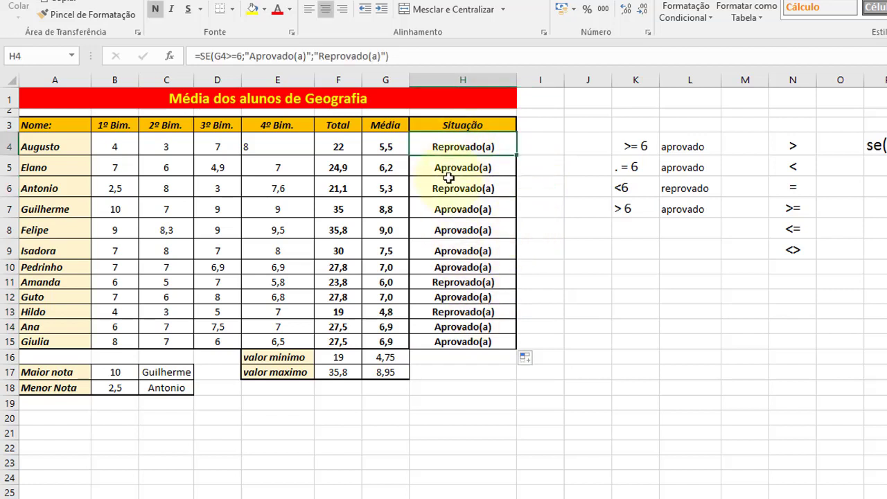
left_click(444, 267)
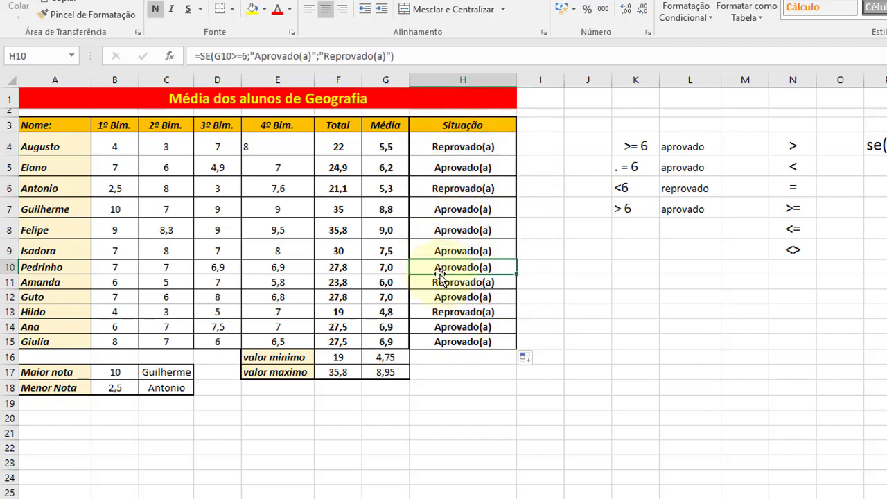
left_click(461, 283)
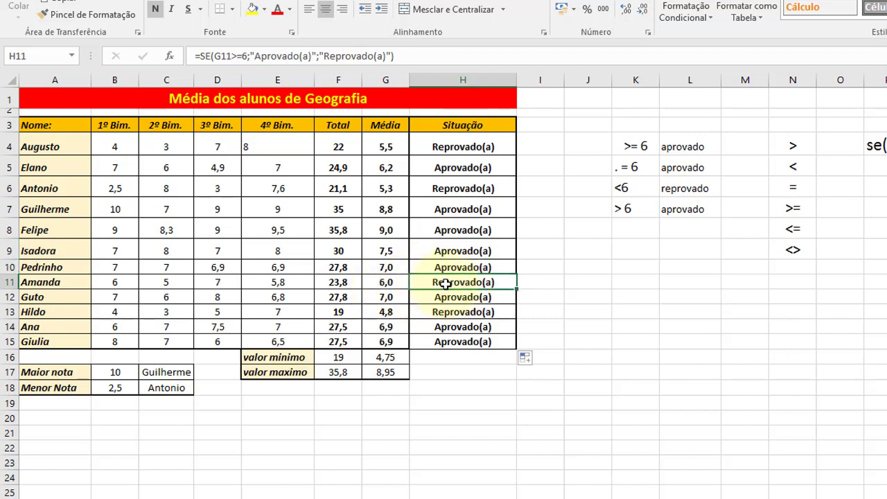
left_click(445, 298)
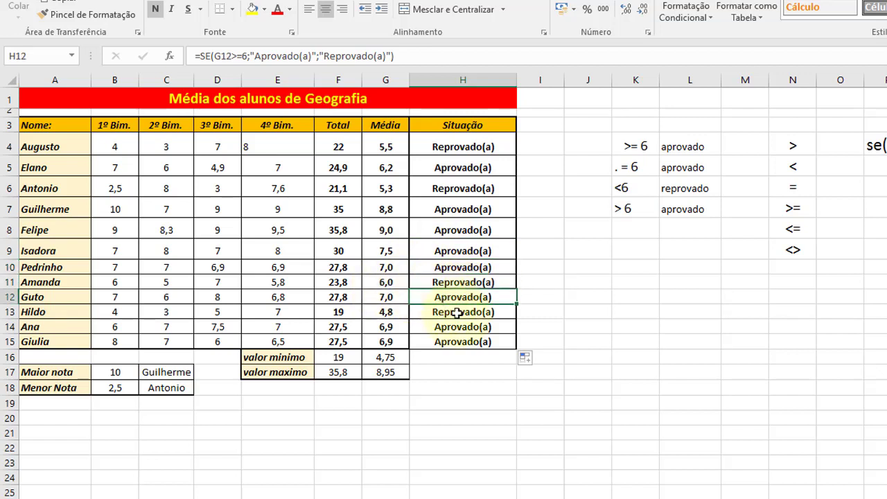
left_click(460, 312)
left_click(463, 328)
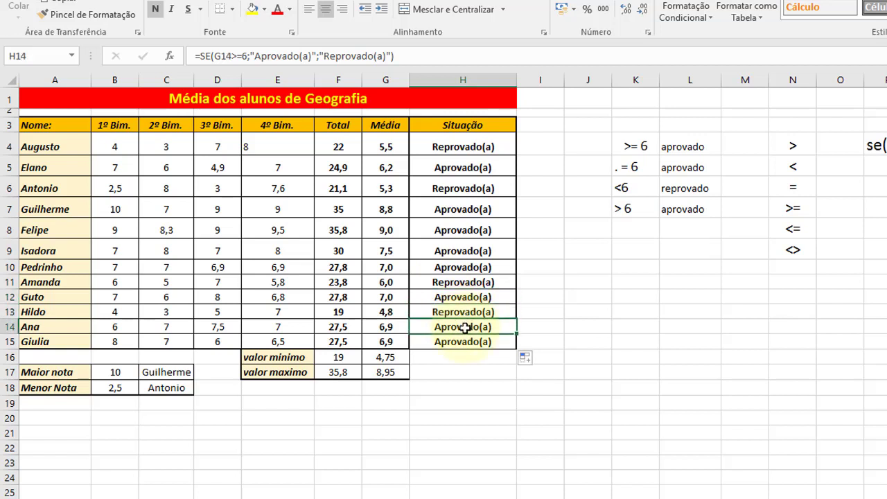
left_click(468, 345)
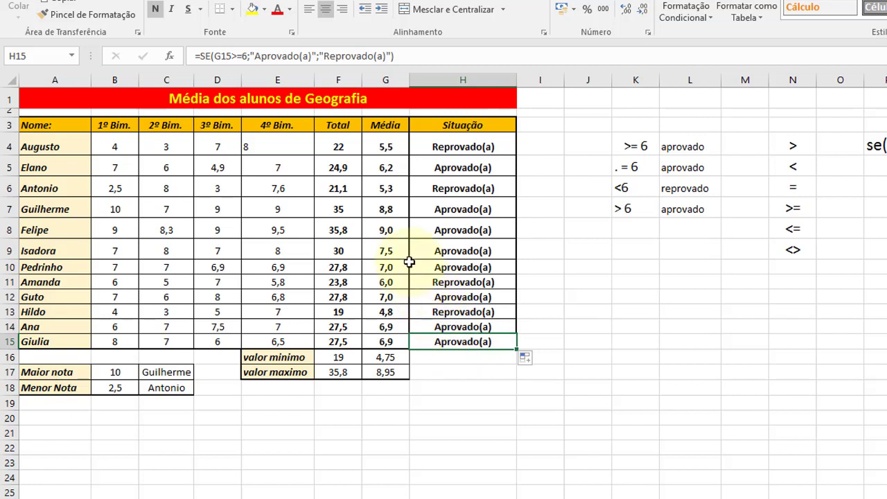
left_click(394, 283)
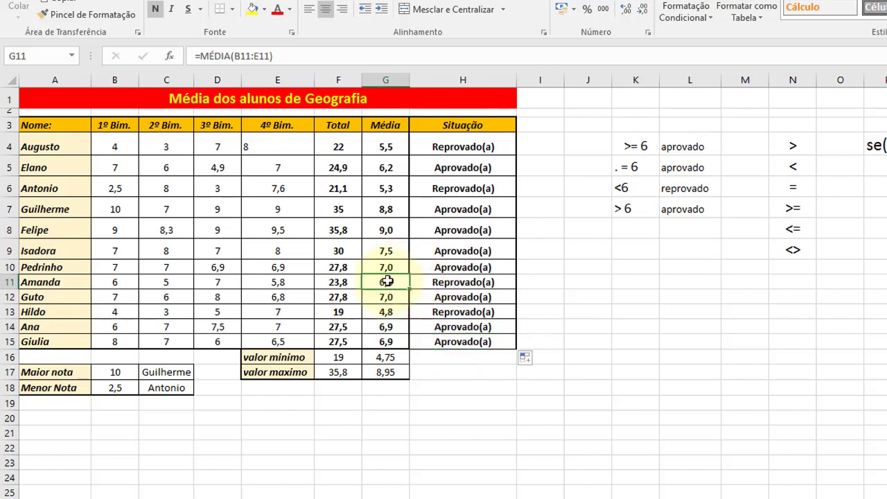
left_click(212, 282)
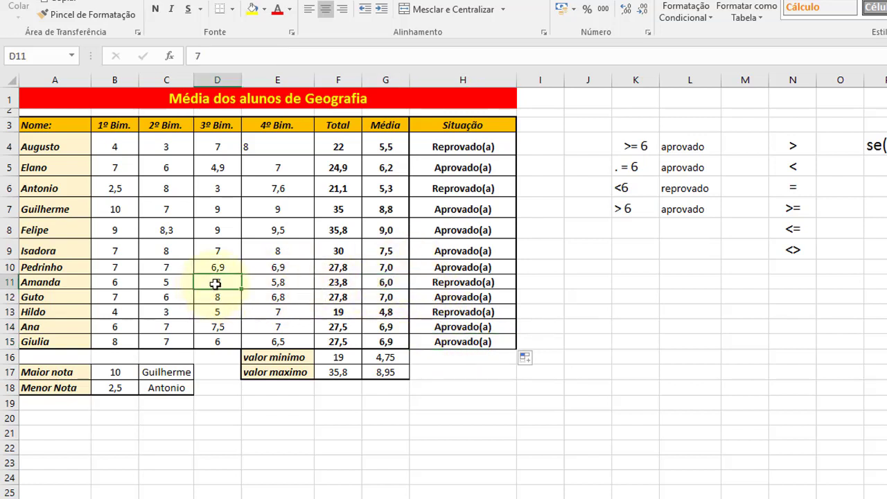
type("6,9")
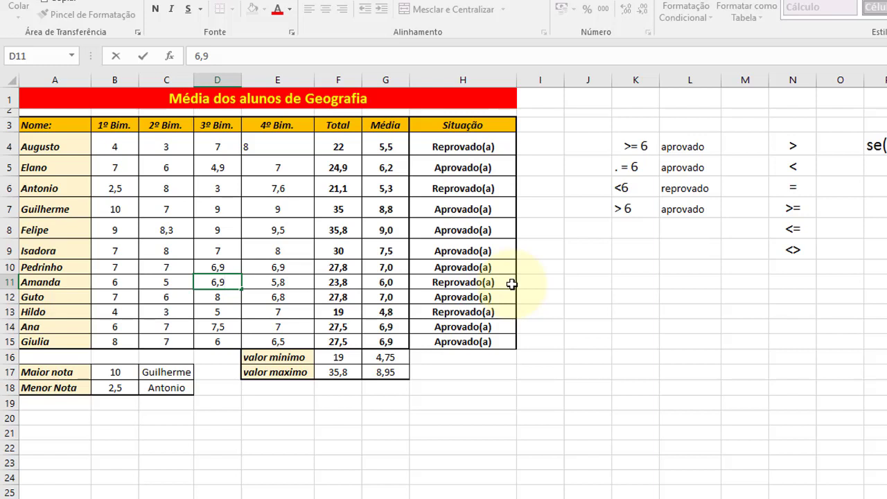
key("Return")
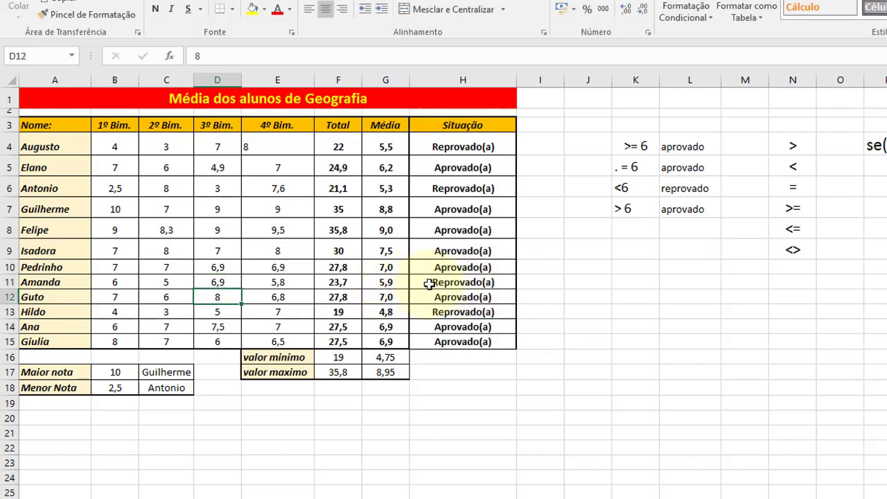
left_click(219, 280)
type("7")
key("Return")
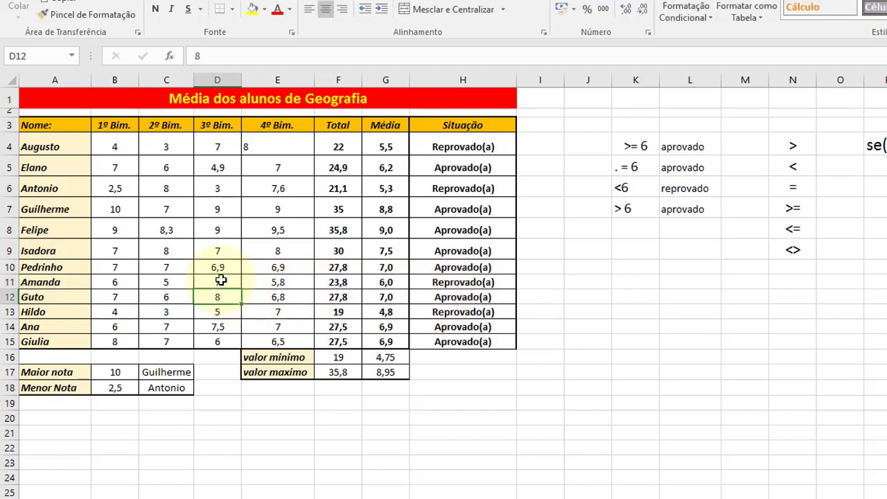
left_click(458, 284)
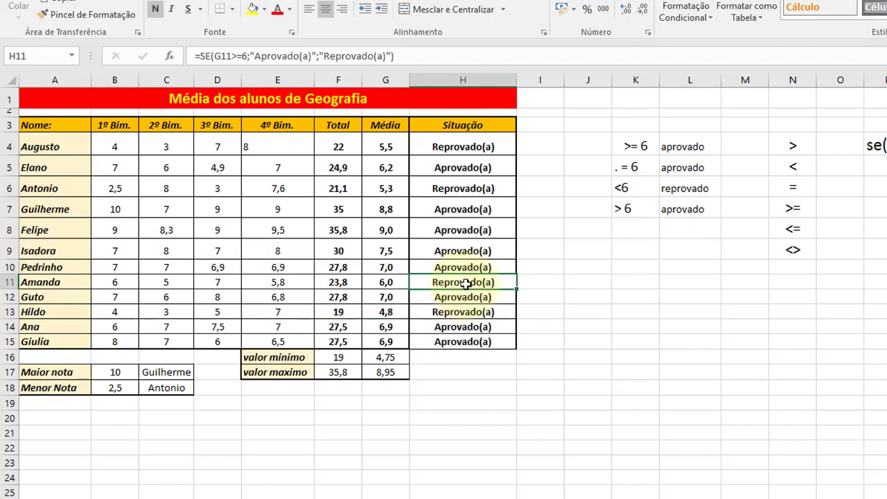
left_click(485, 145)
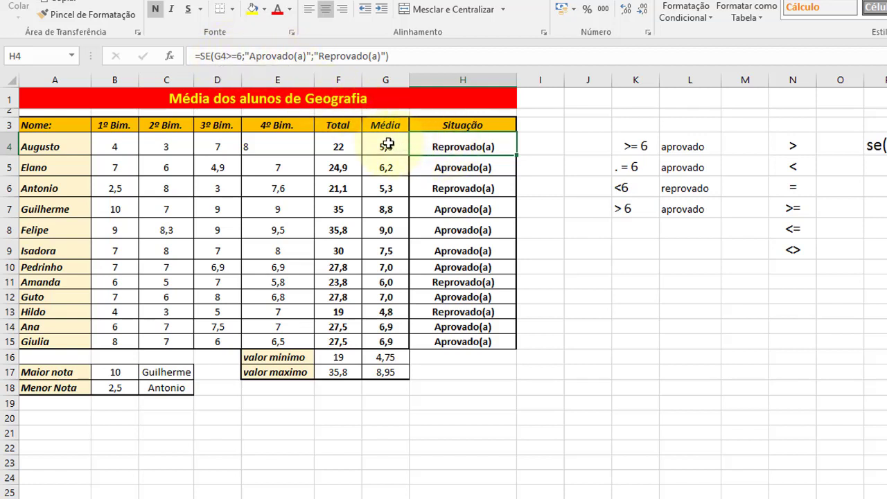
left_click(387, 284)
left_click(444, 281)
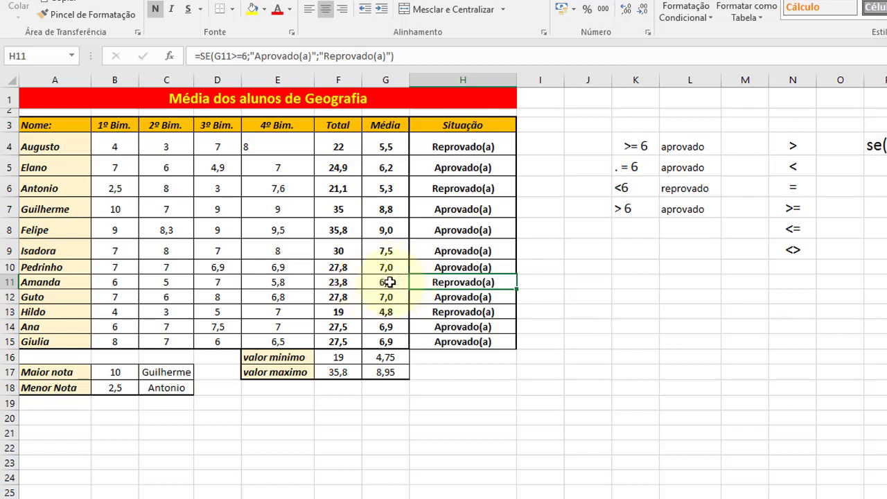
left_click(389, 282)
left_click(437, 282)
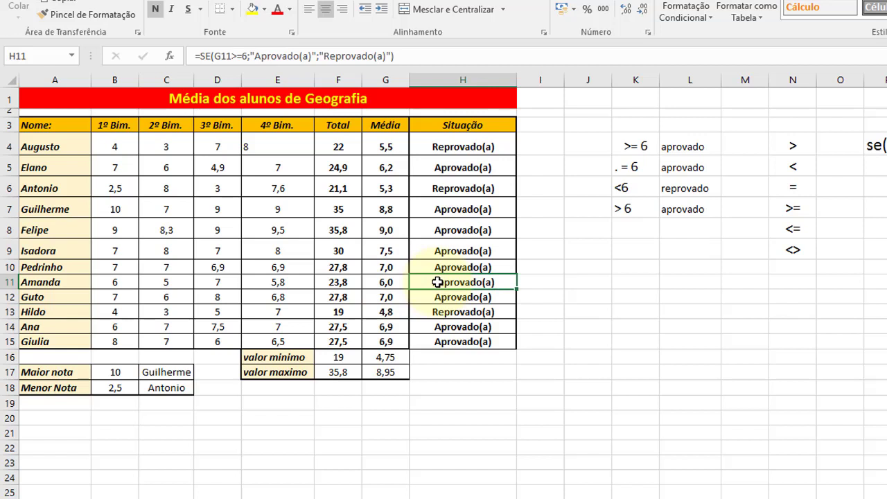
key("ctrl+z")
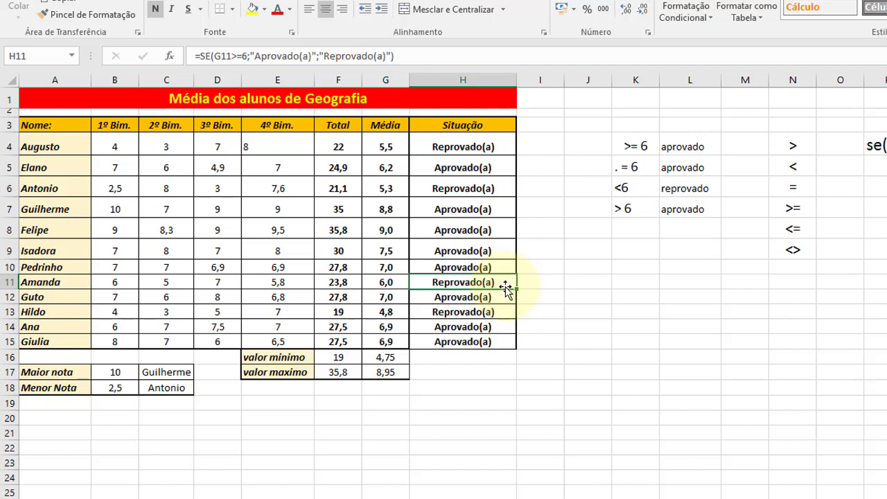
Step: Add one decimal place to the averages G4:G15, revealing 5,95 in G11
left_click(390, 282)
left_click_drag(385, 148, 388, 342)
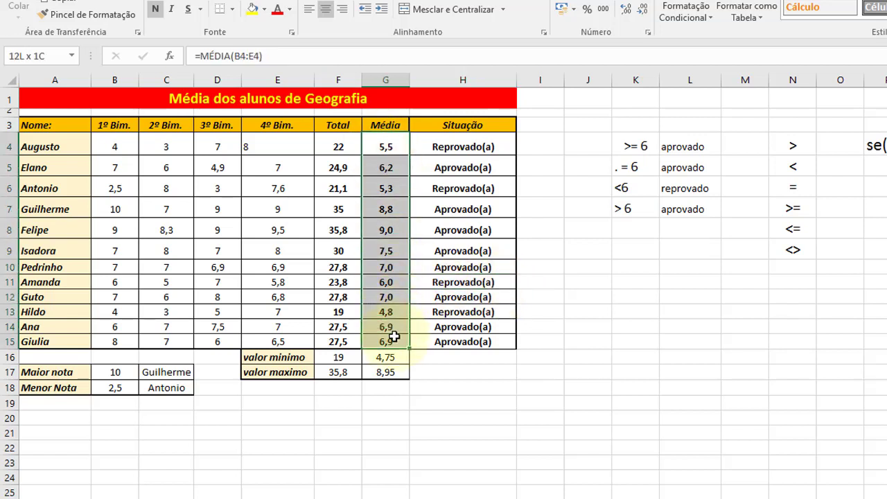
left_click(626, 12)
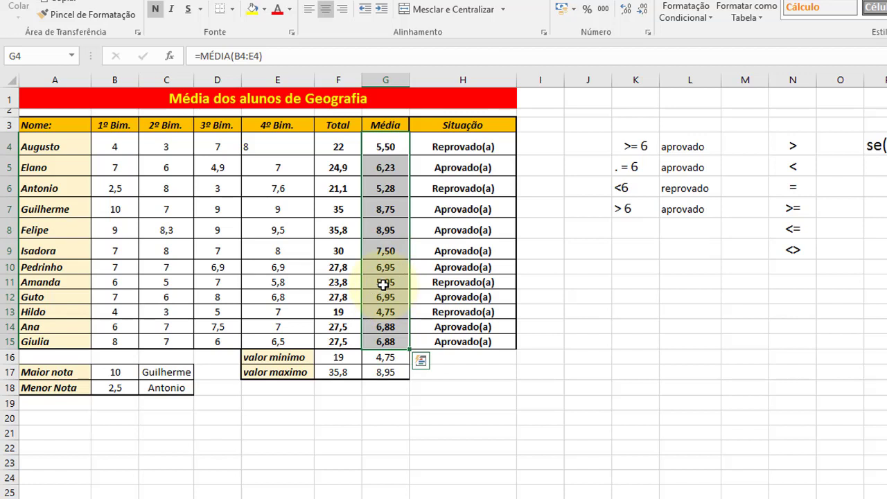
left_click(385, 284)
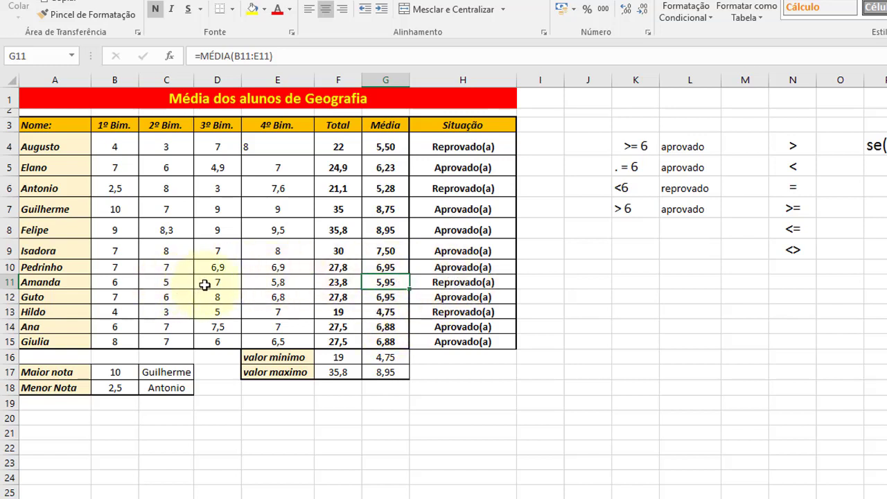
Step: Change C11's 2º Bim. grade to 5,1 then 5,3, lifting G11 to 6,03 and Aprovado(a)
left_click(161, 285)
left_click(223, 56)
type(",1")
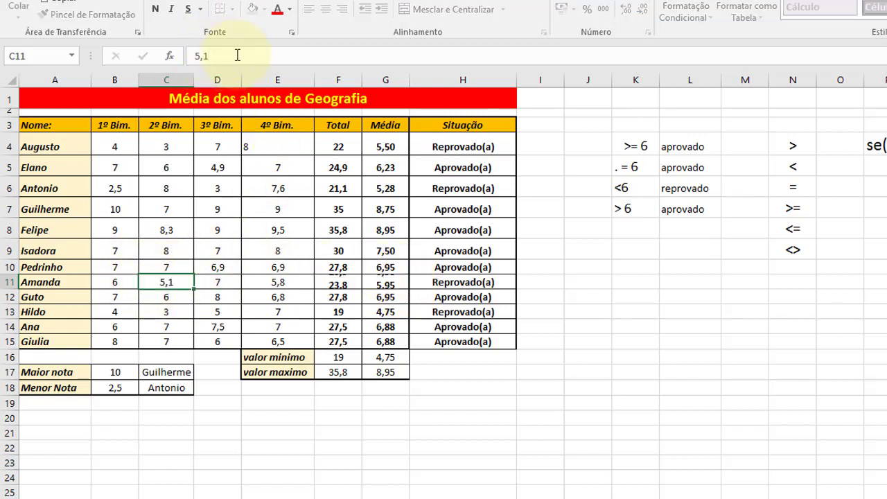
key("Return")
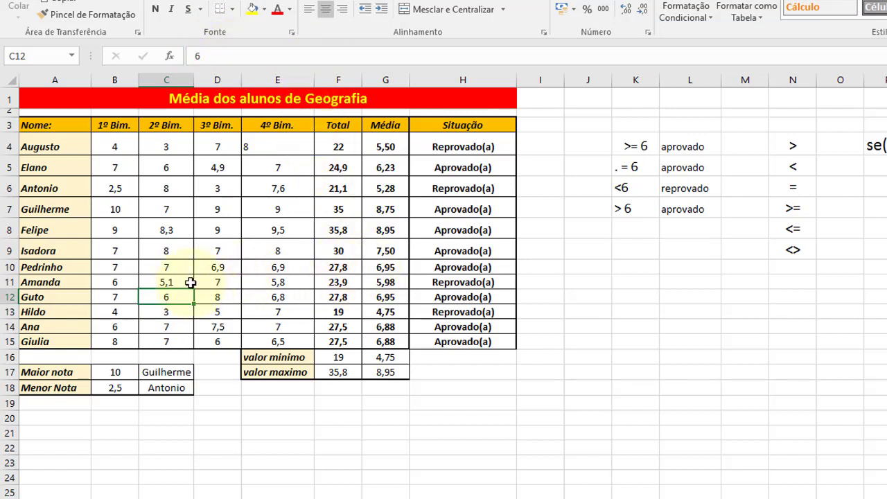
left_click(188, 281)
left_click(232, 54)
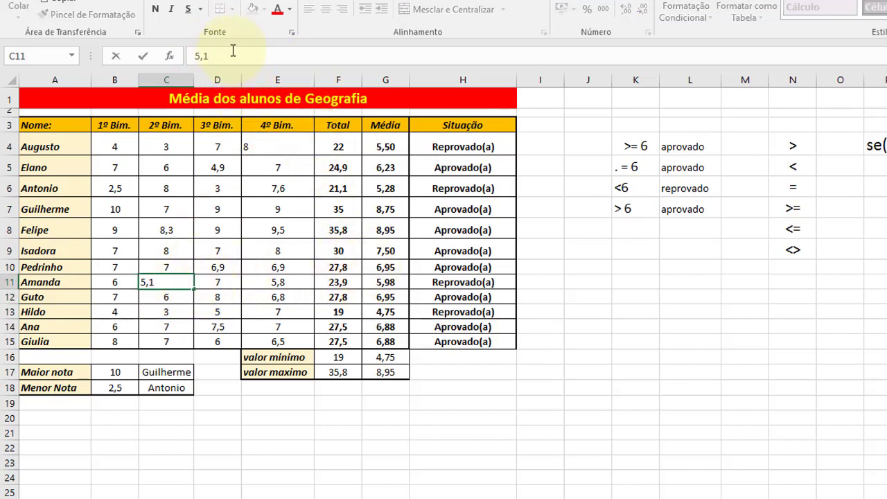
key("Return")
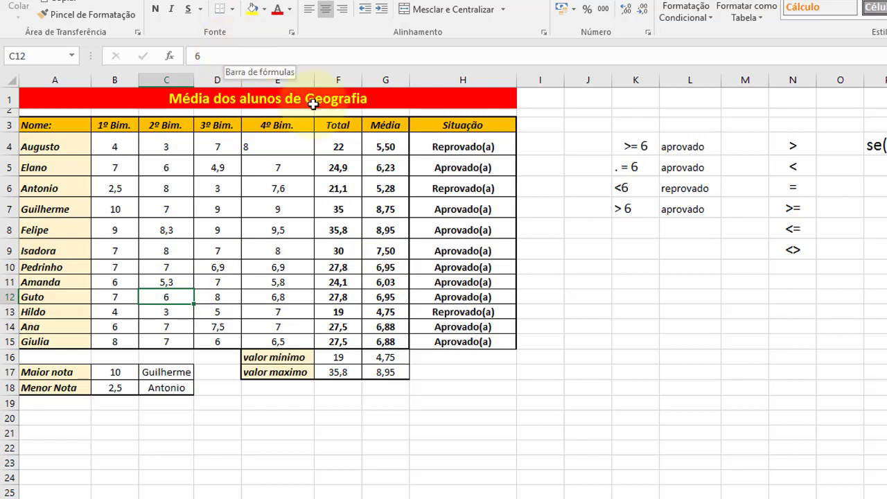
left_click(390, 281)
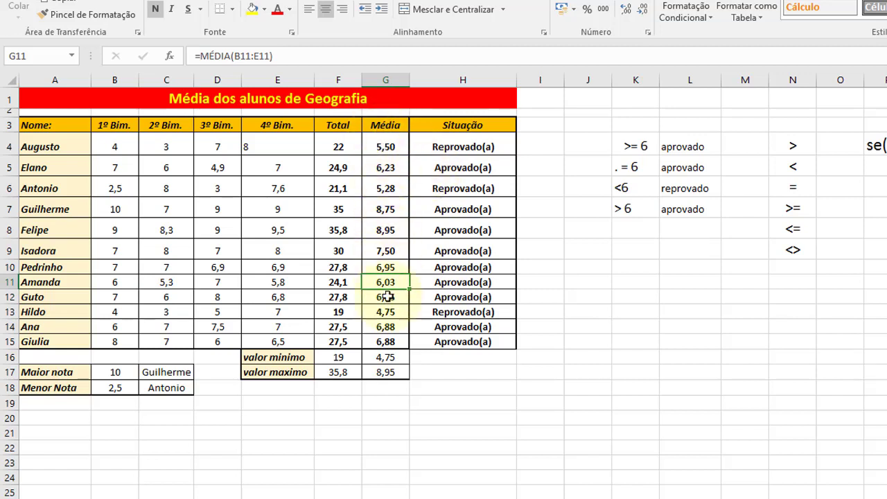
left_click(451, 146)
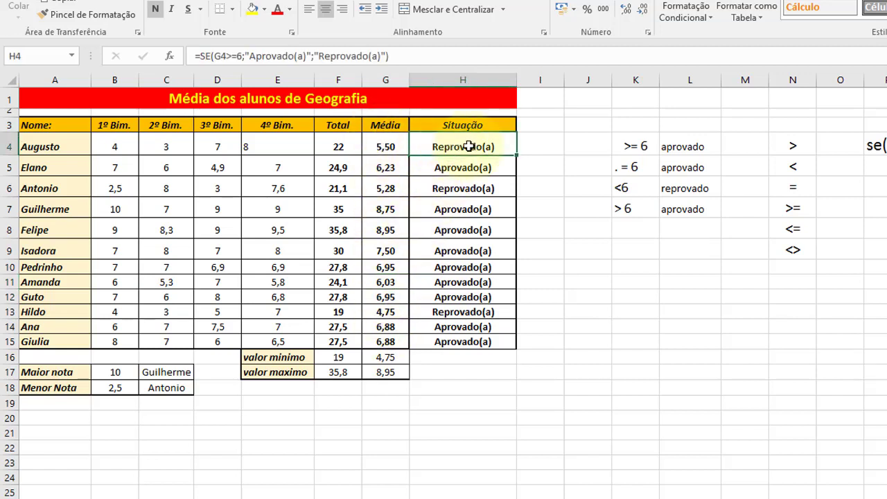